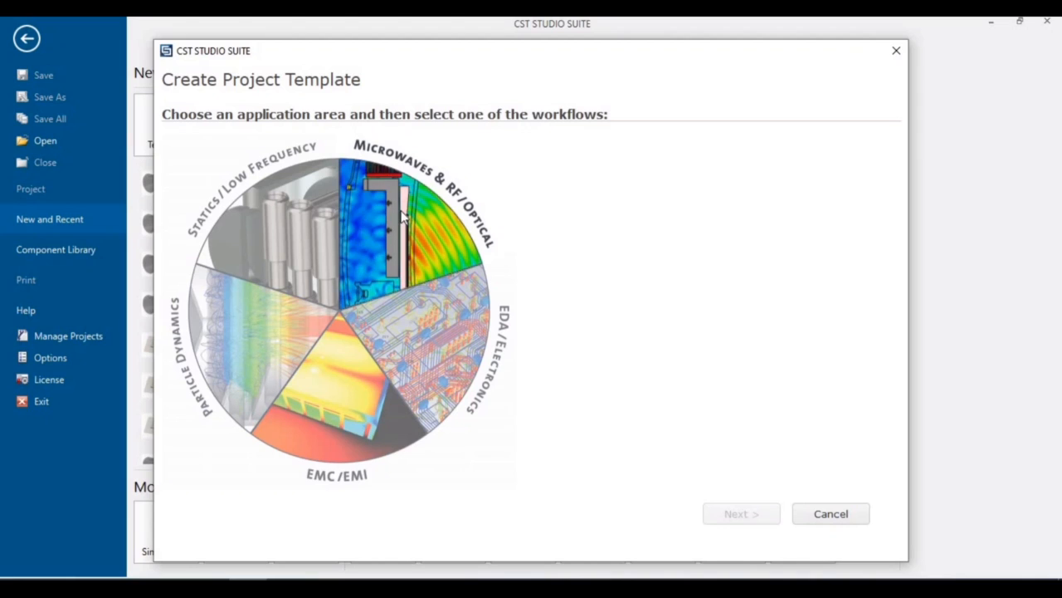
# Choose the Microwaves & RF/Optical application area with the Antennas workflow for the new project template.
pyautogui.click(412, 201)
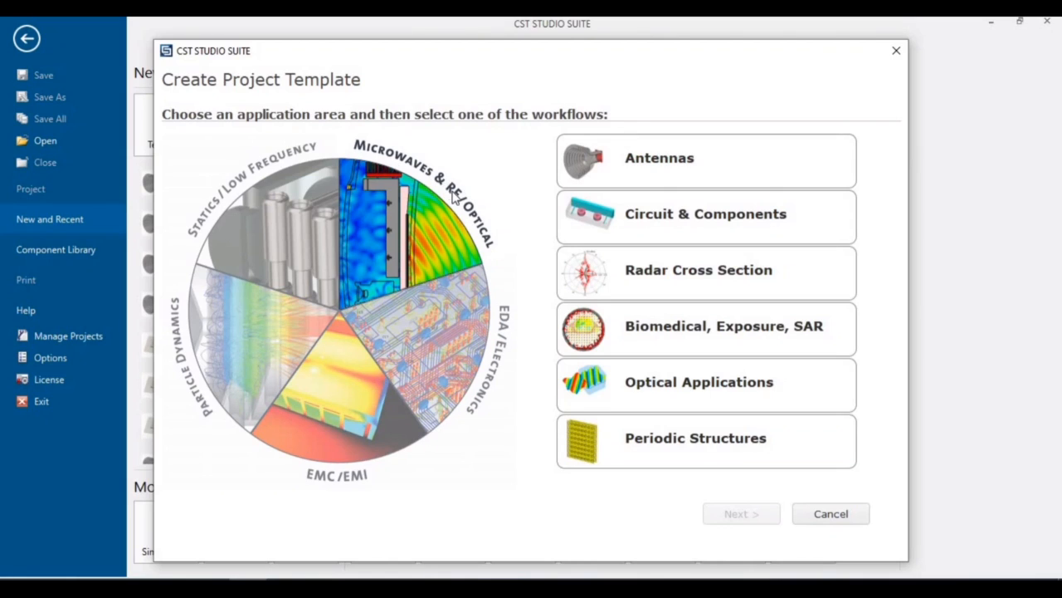
pyautogui.click(692, 166)
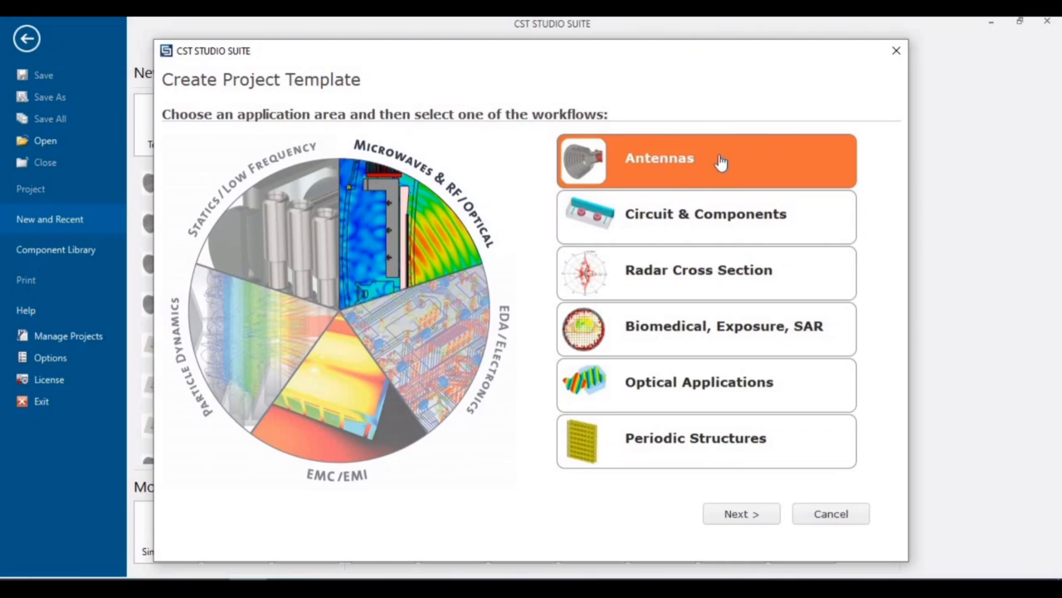
pyautogui.click(713, 222)
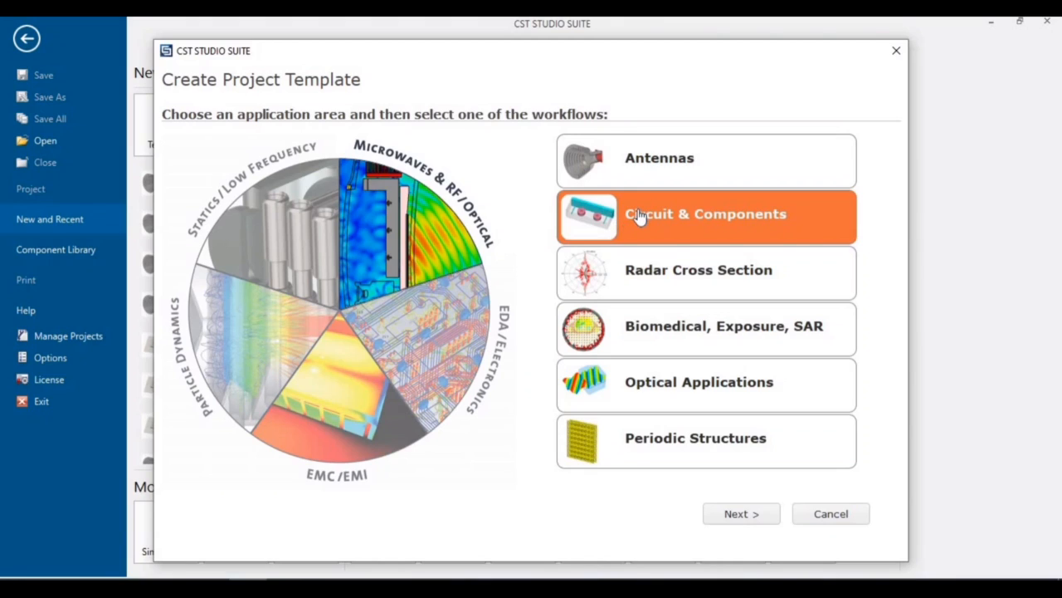
pyautogui.click(636, 274)
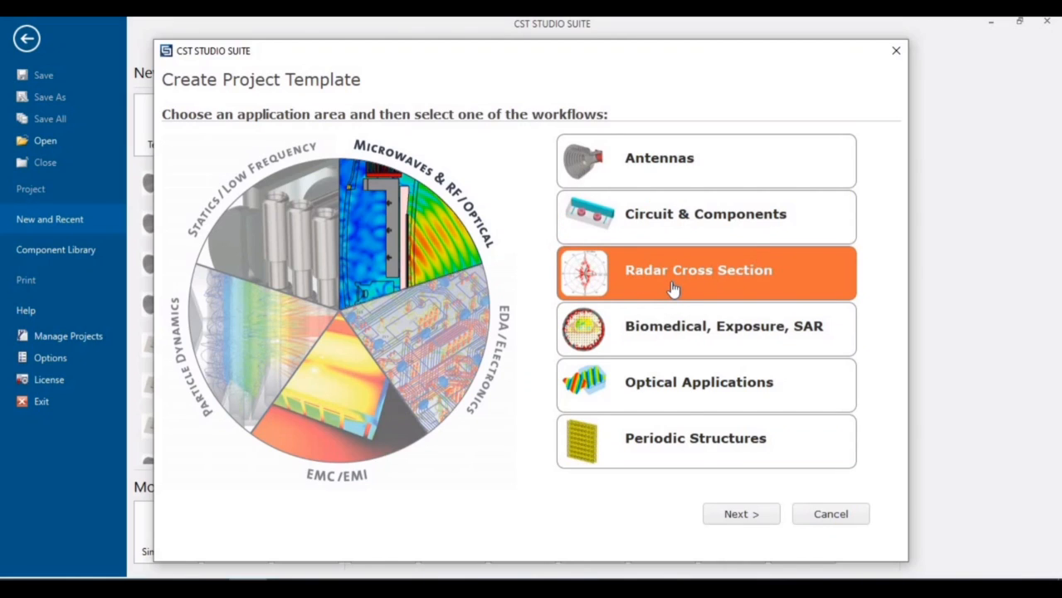
pyautogui.click(667, 329)
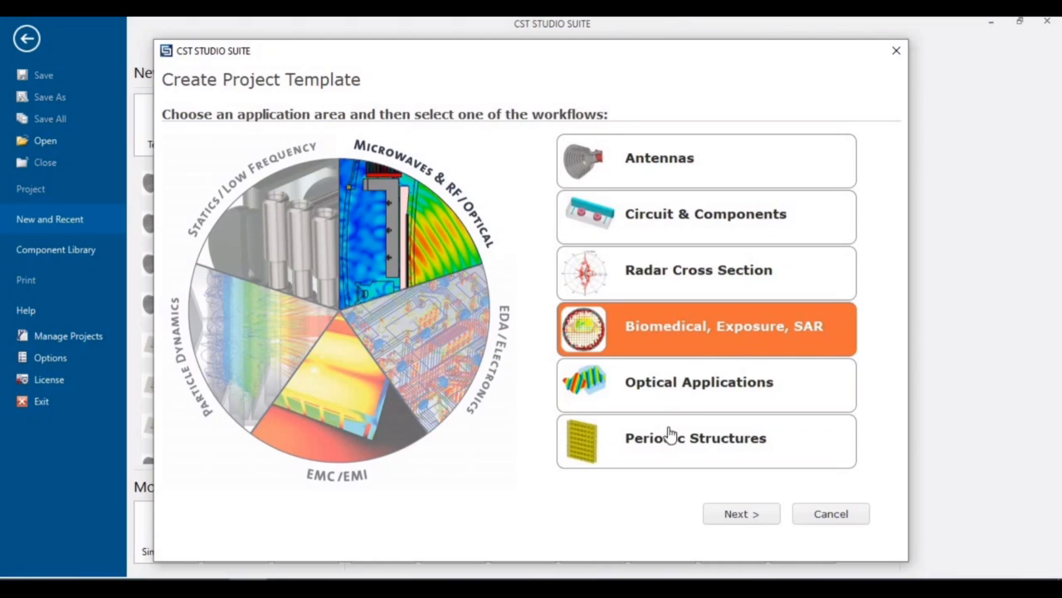
pyautogui.click(669, 166)
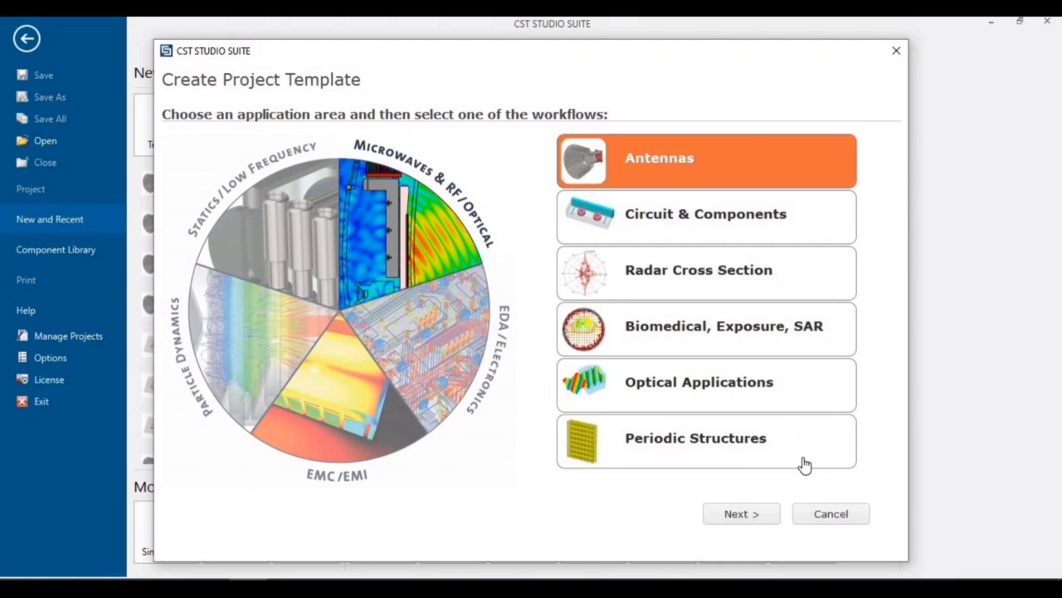
pyautogui.click(753, 516)
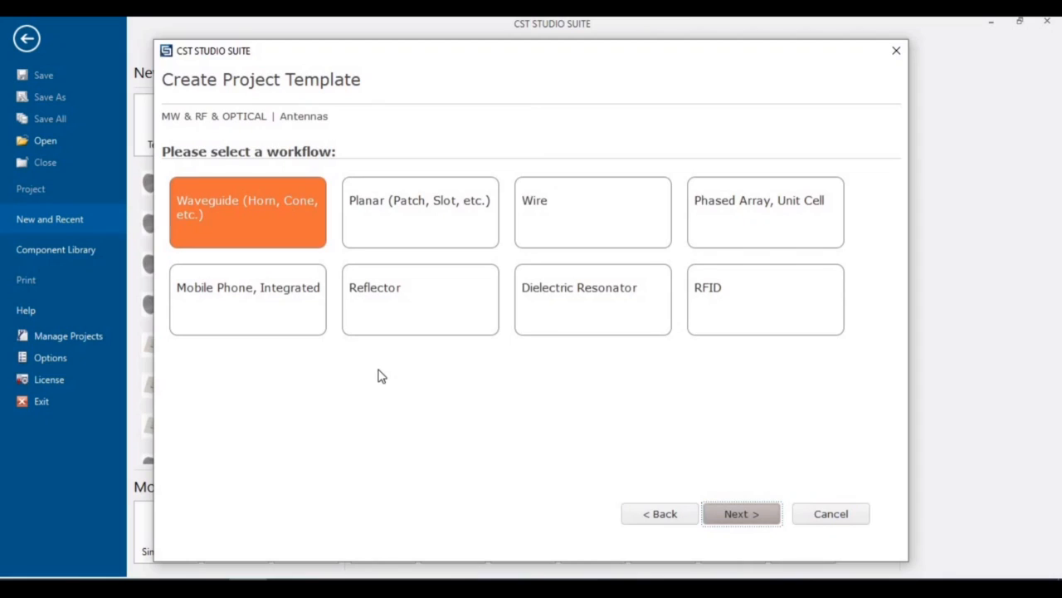
# Select the Waveguide (Horn, Cone, etc.) antenna workflow and accept the Time Domain solver.
pyautogui.click(390, 237)
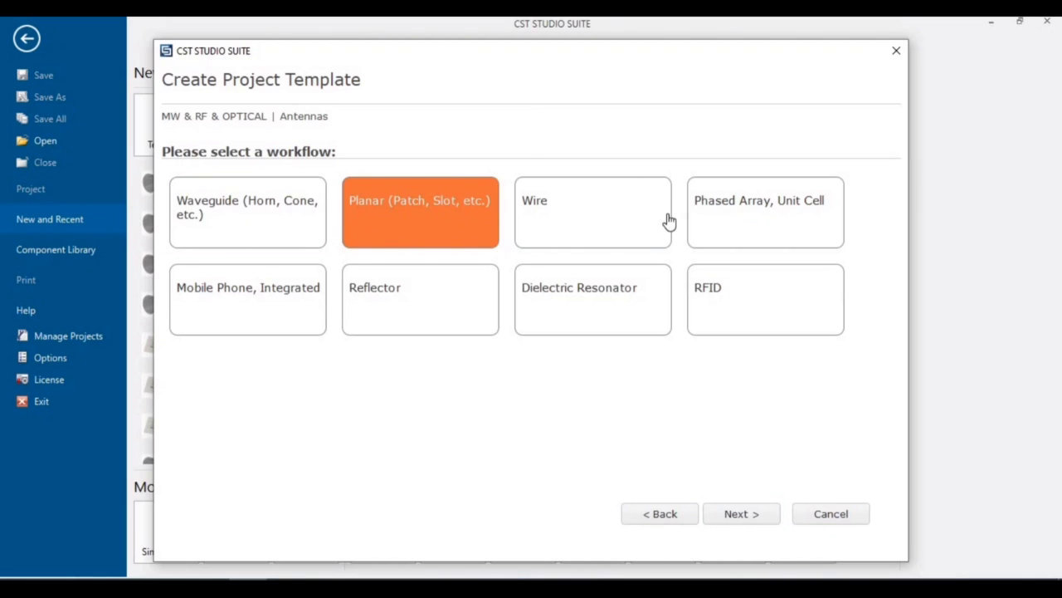
pyautogui.click(243, 223)
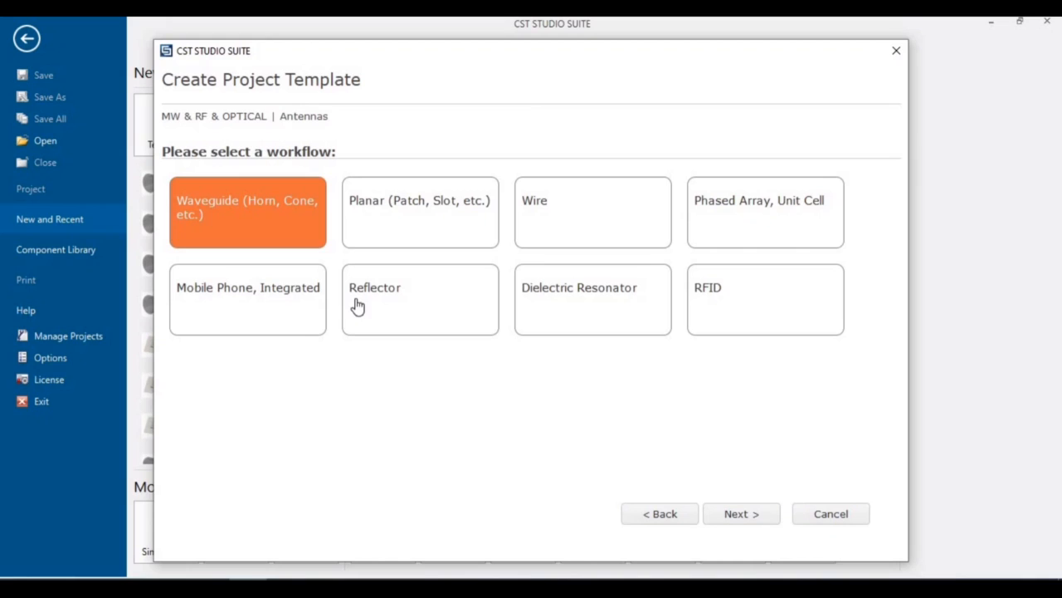
pyautogui.click(738, 528)
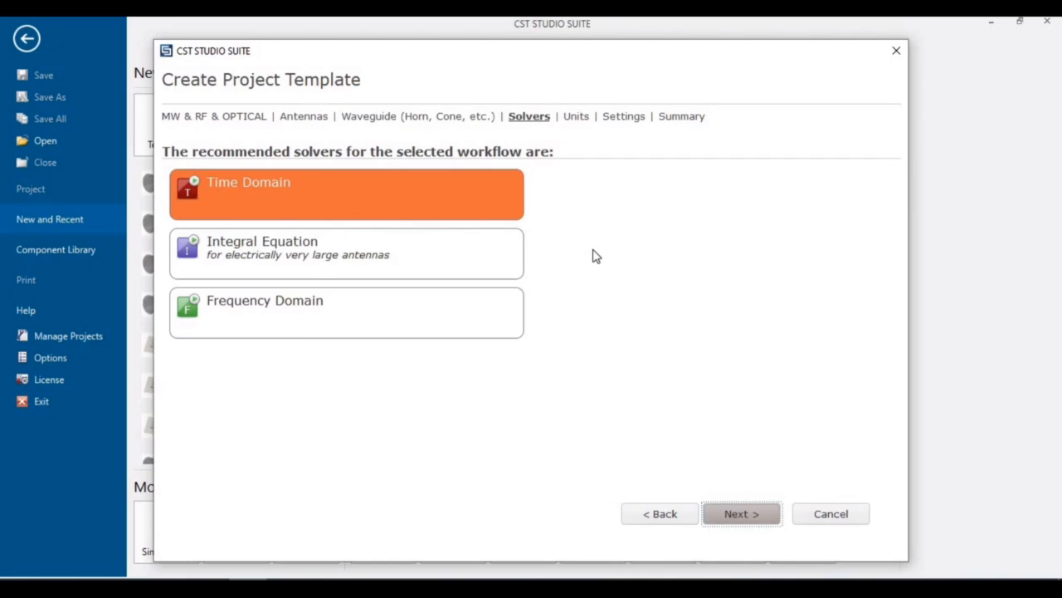
pyautogui.click(741, 515)
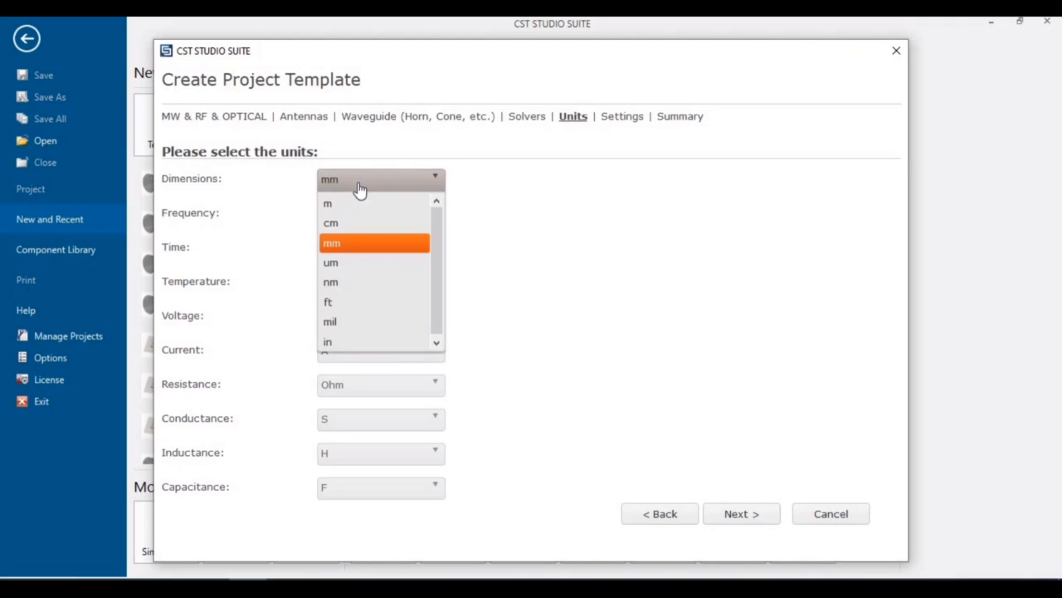
# Try um and m as the template's dimensions unit.
pyautogui.click(572, 207)
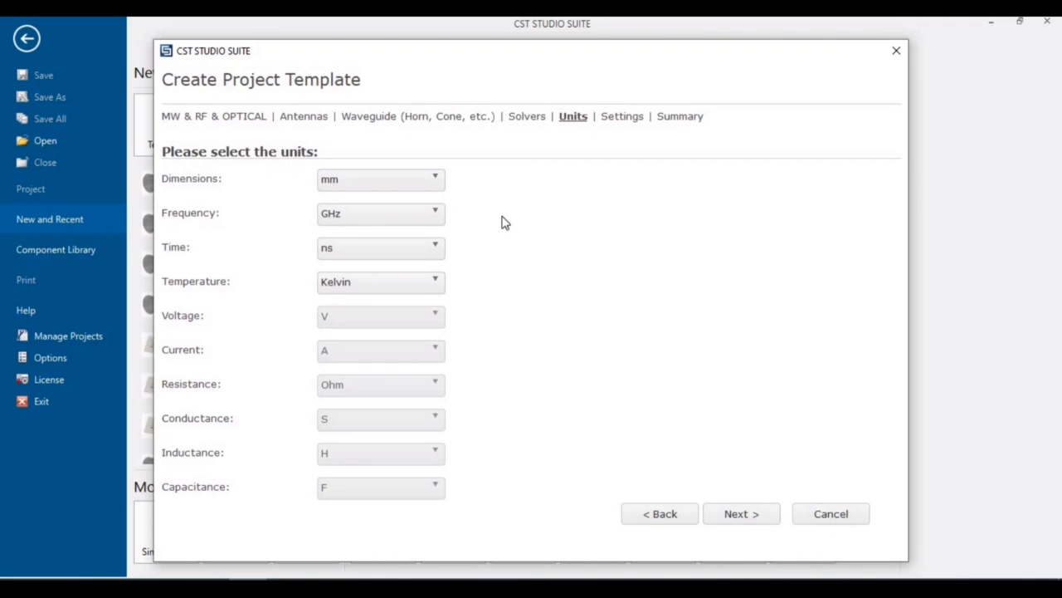
pyautogui.click(388, 181)
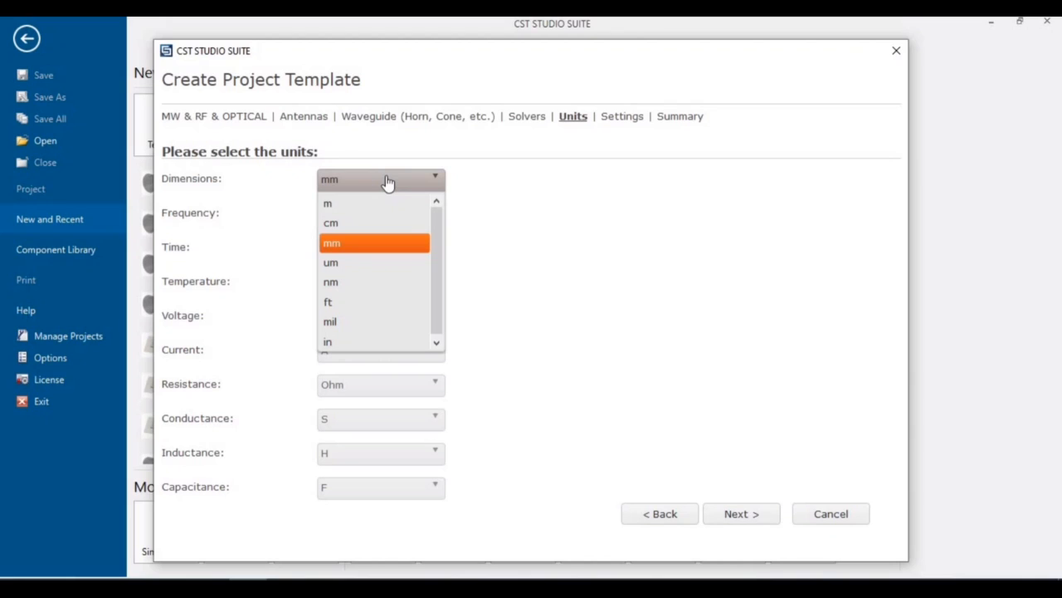
pyautogui.click(330, 267)
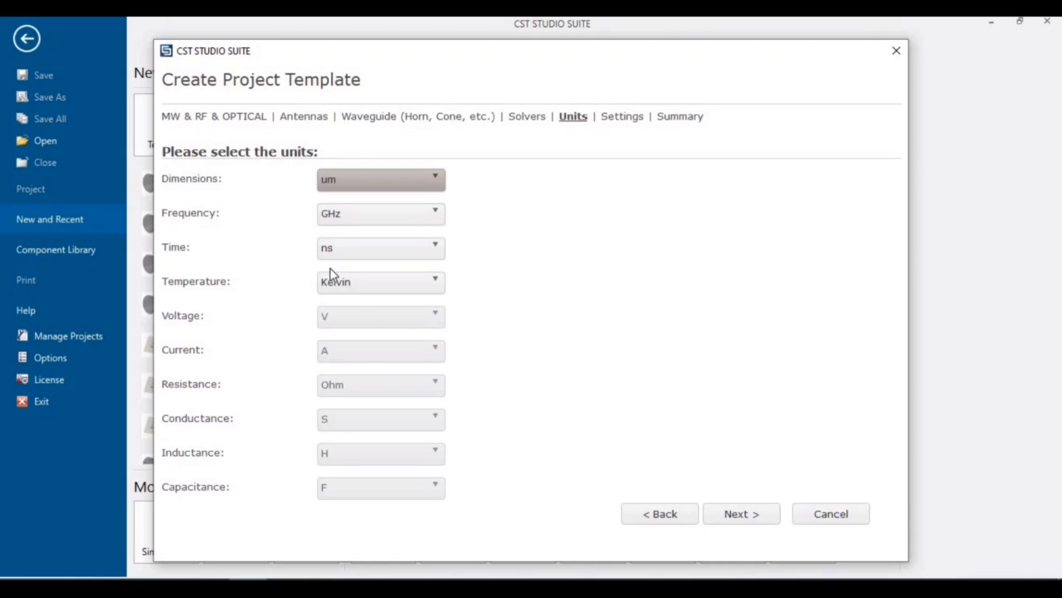
pyautogui.click(386, 180)
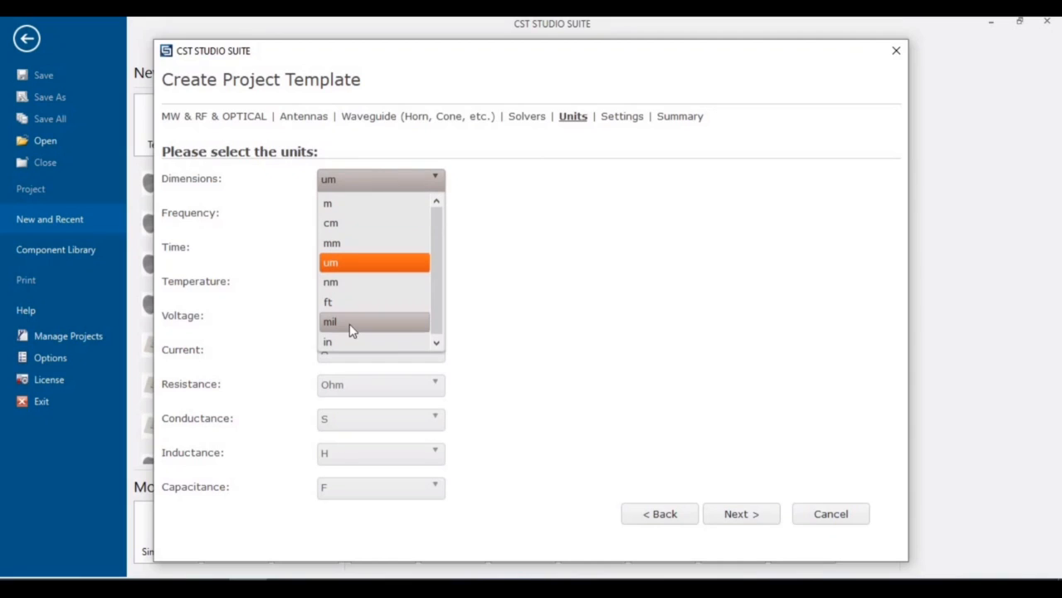
pyautogui.click(348, 205)
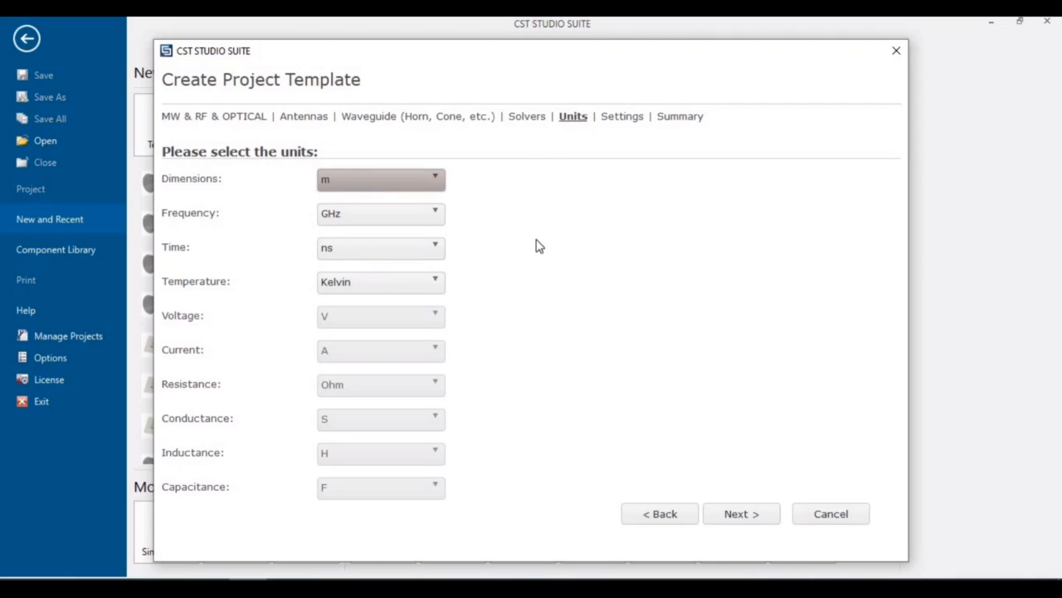
# Set the dimensions unit to mm and proceed to the frequency settings.
pyautogui.click(412, 183)
pyautogui.click(357, 242)
pyautogui.click(741, 513)
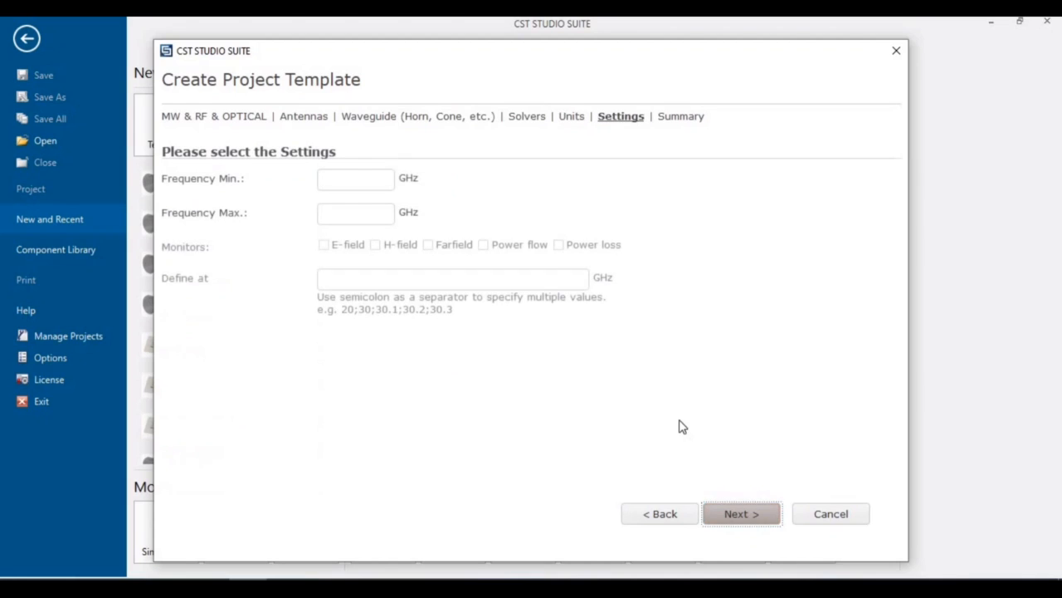
# Set the simulation frequency range to a minimum of 2 GHz and a maximum of 3 GHz.
pyautogui.click(336, 180)
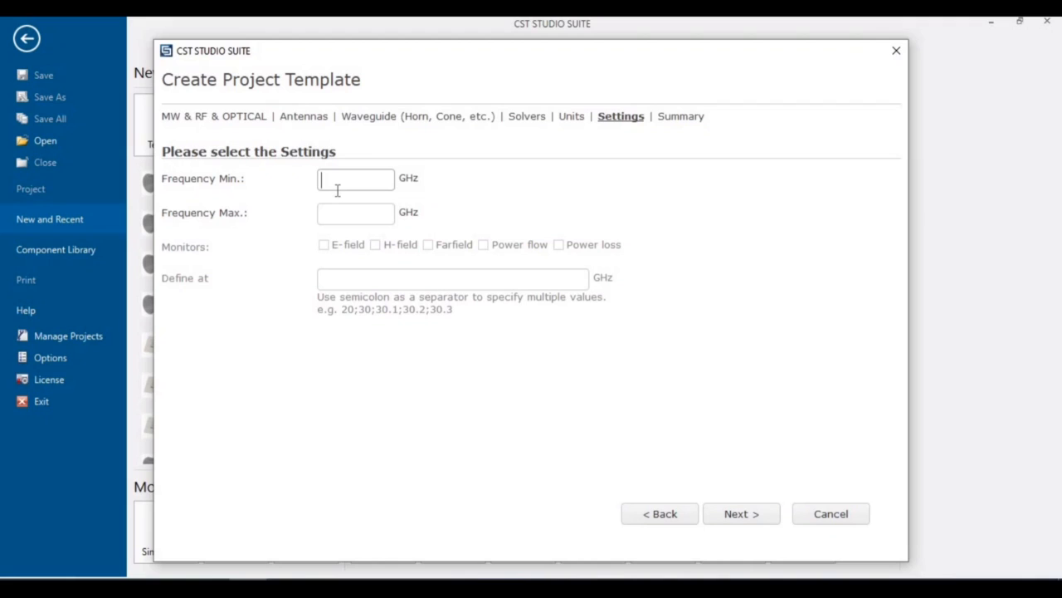
pyautogui.write('2')
pyautogui.click(337, 216)
pyautogui.write('2')
pyautogui.press('BackSpace')
pyautogui.write('3')
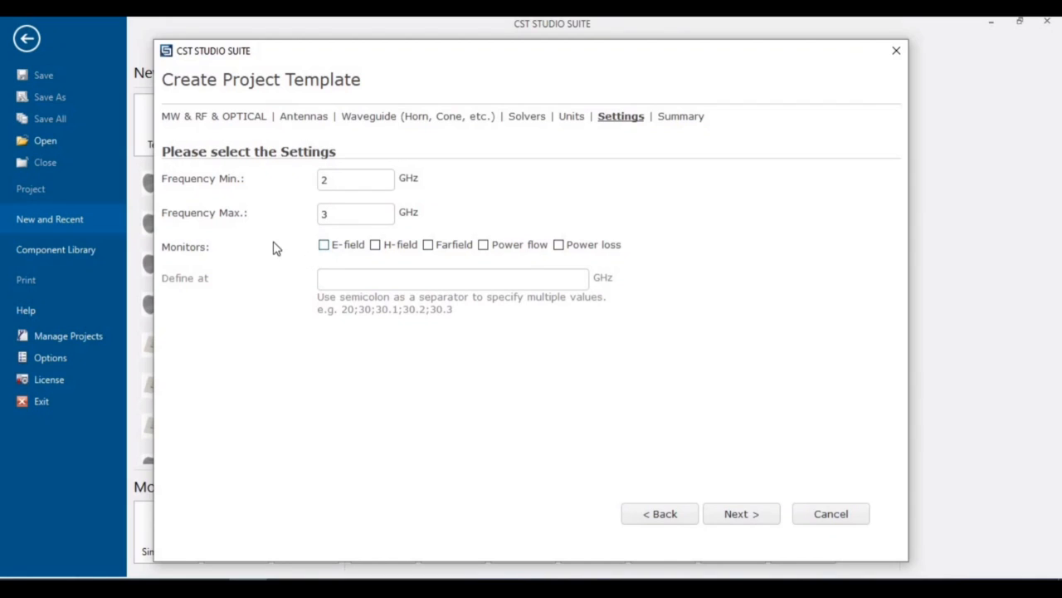
# Enable the E-field, H-field and Farfield monitors, leaving Power flow and Power loss off.
pyautogui.click(324, 245)
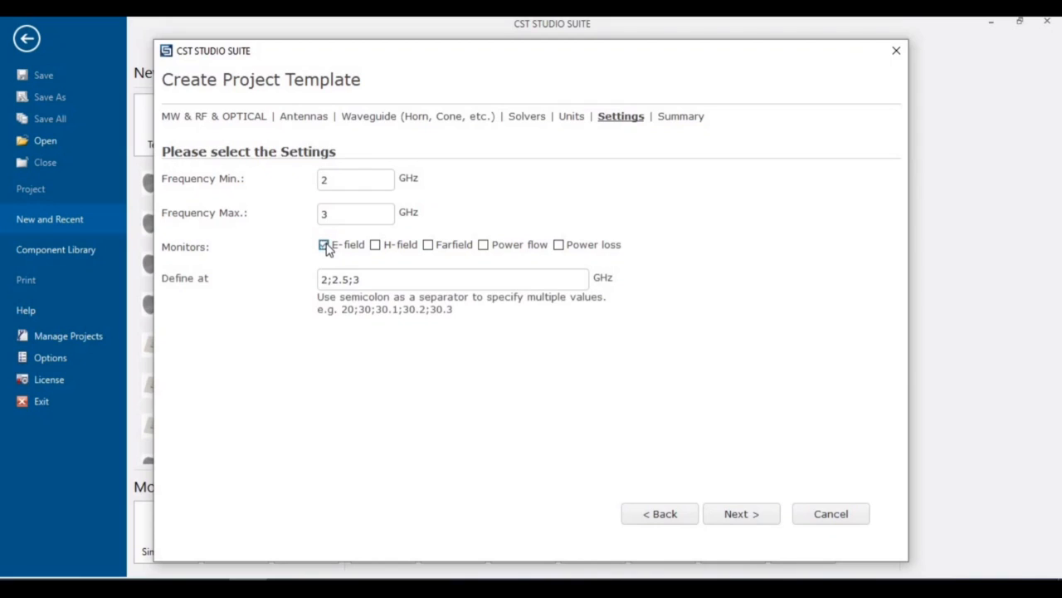
pyautogui.click(376, 245)
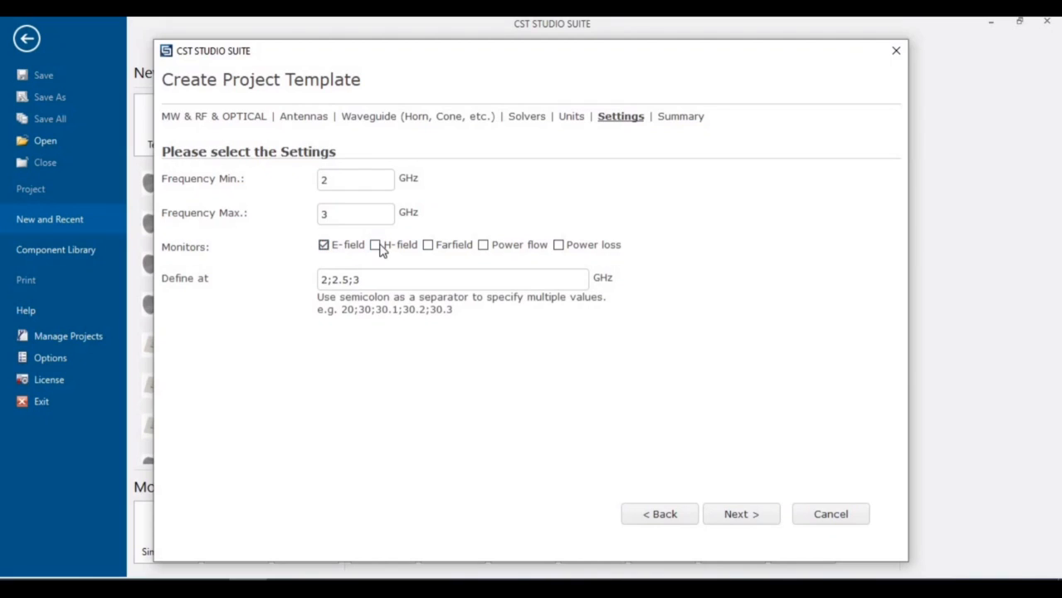
pyautogui.click(484, 245)
pyautogui.click(428, 245)
pyautogui.click(559, 246)
pyautogui.click(559, 246)
pyautogui.click(483, 246)
pyautogui.click(427, 244)
# Replace the list of monitor frequencies with the single value 2.45 GHz.
pyautogui.click(365, 280)
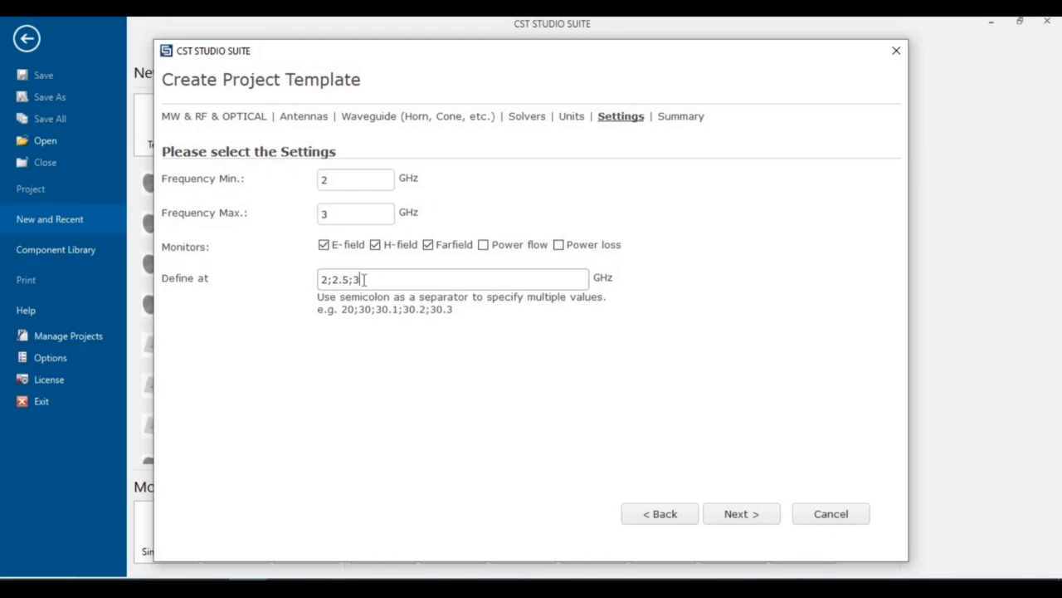
pyautogui.moveTo(366, 279); pyautogui.dragTo(316, 280)
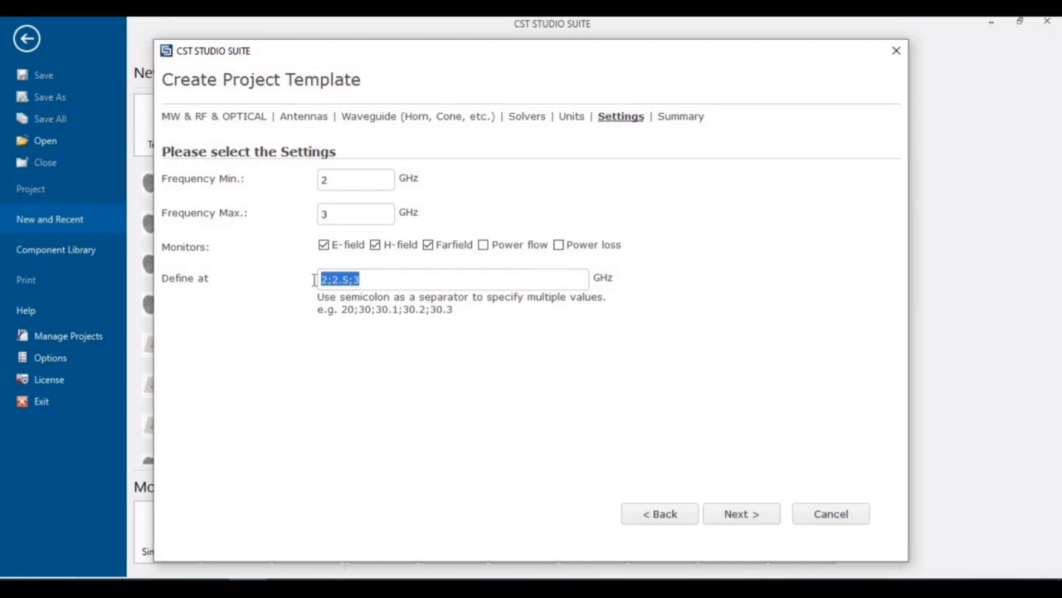
pyautogui.click(376, 279)
pyautogui.press('BackSpace')
pyautogui.press('BackSpace')
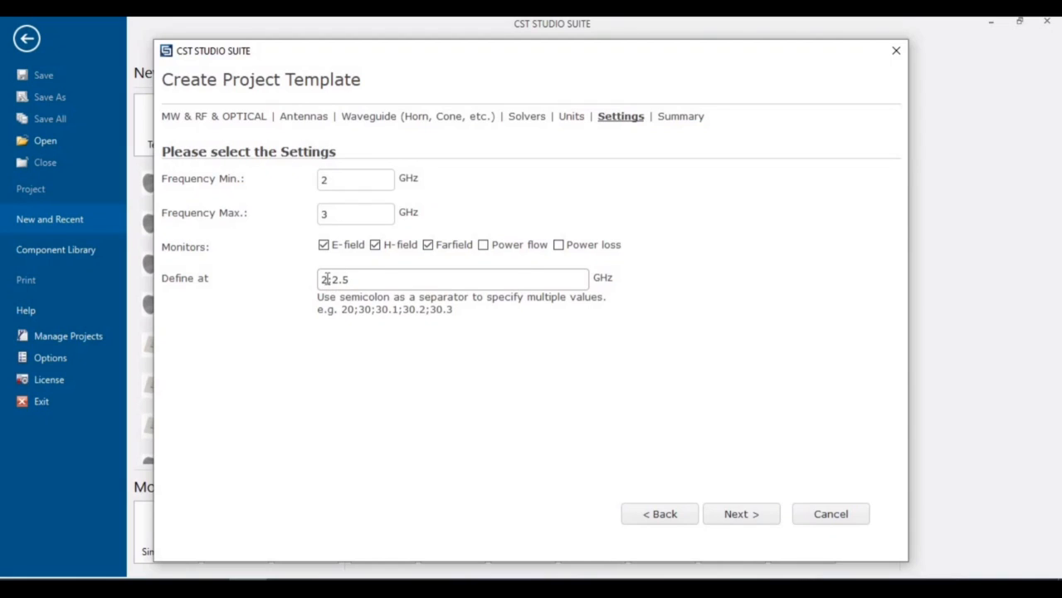
pyautogui.write('.2')
pyautogui.write('4')
pyautogui.moveTo(343, 282); pyautogui.dragTo(320, 283)
pyautogui.press('BackSpace')
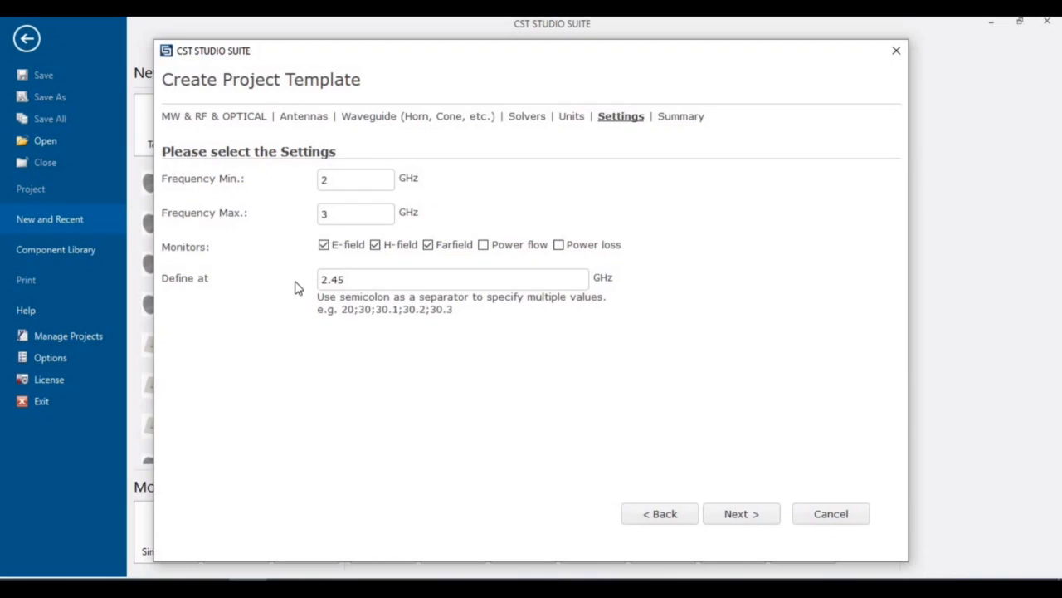
# Try adding 3 GHz as a second monitor frequency after 2.45, separated by a semicolon.
pyautogui.write(';')
pyautogui.press('BackSpace')
pyautogui.write(';')
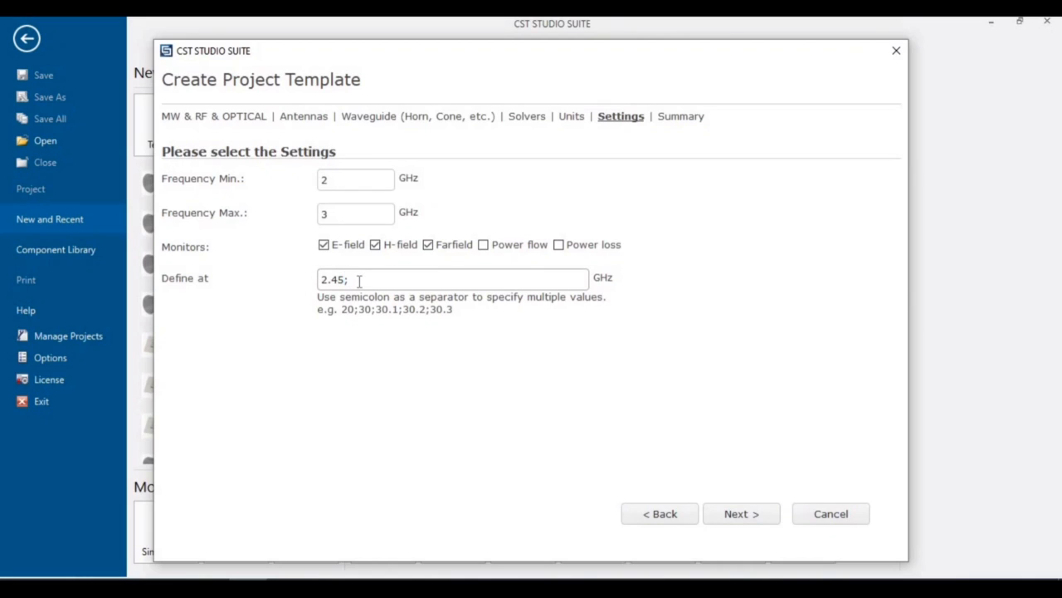
pyautogui.write('3')
pyautogui.press('BackSpace')
pyautogui.press('BackSpace')
pyautogui.press('BackSpace')
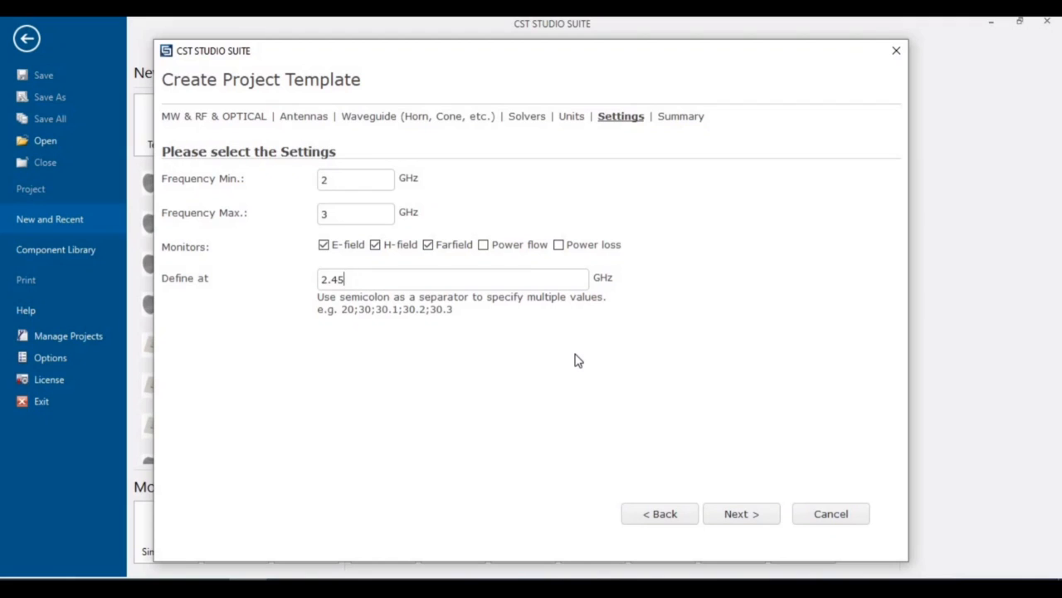
pyautogui.write('5')
# Review the units and settings in the template summary and finish creating the waveguide antenna template.
pyautogui.click(743, 520)
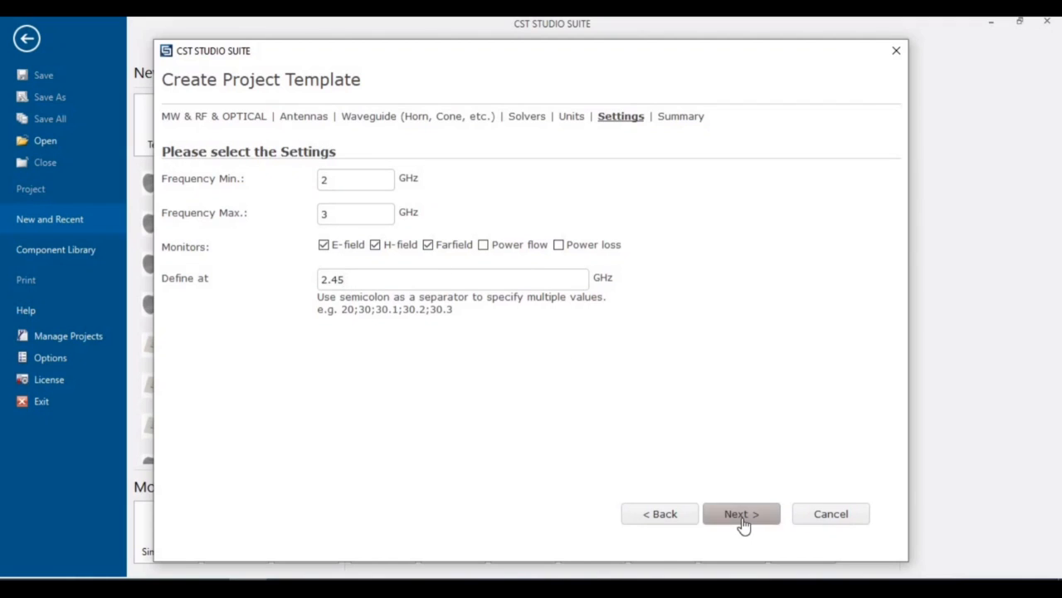
pyautogui.click(743, 519)
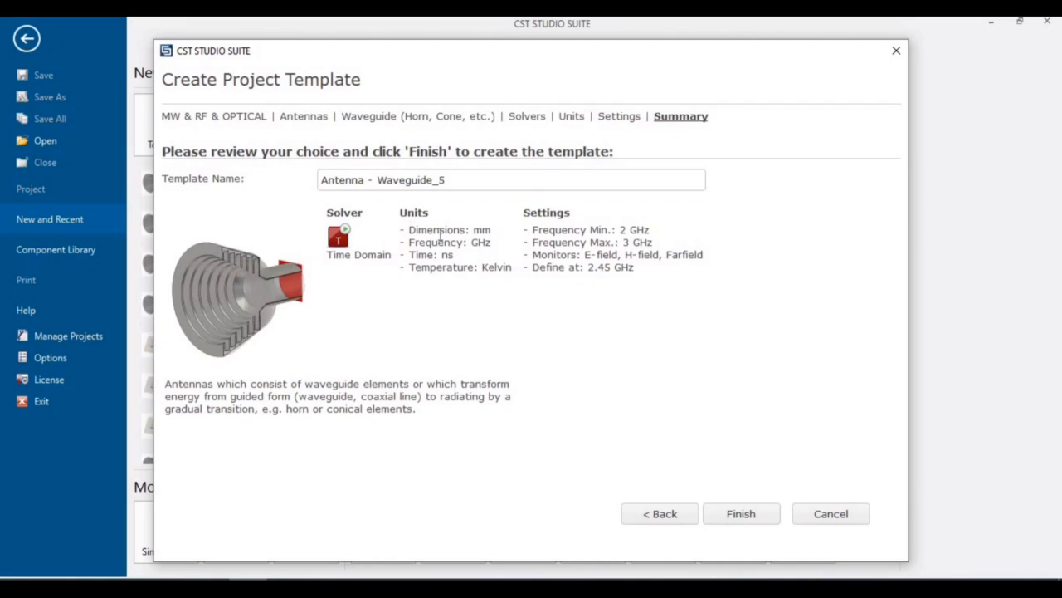
pyautogui.moveTo(409, 229); pyautogui.dragTo(653, 274)
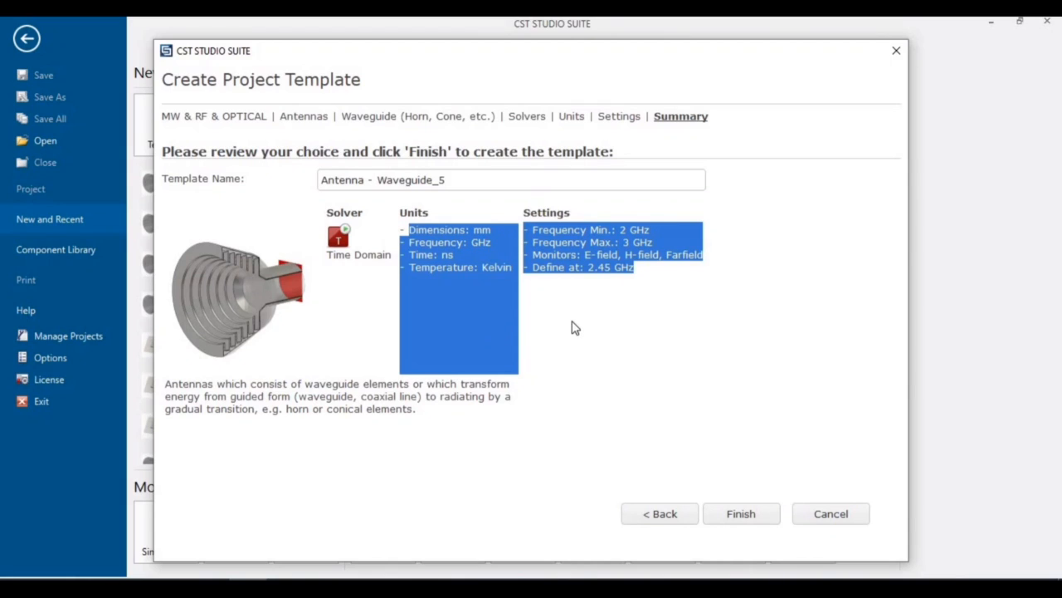
pyautogui.click(636, 325)
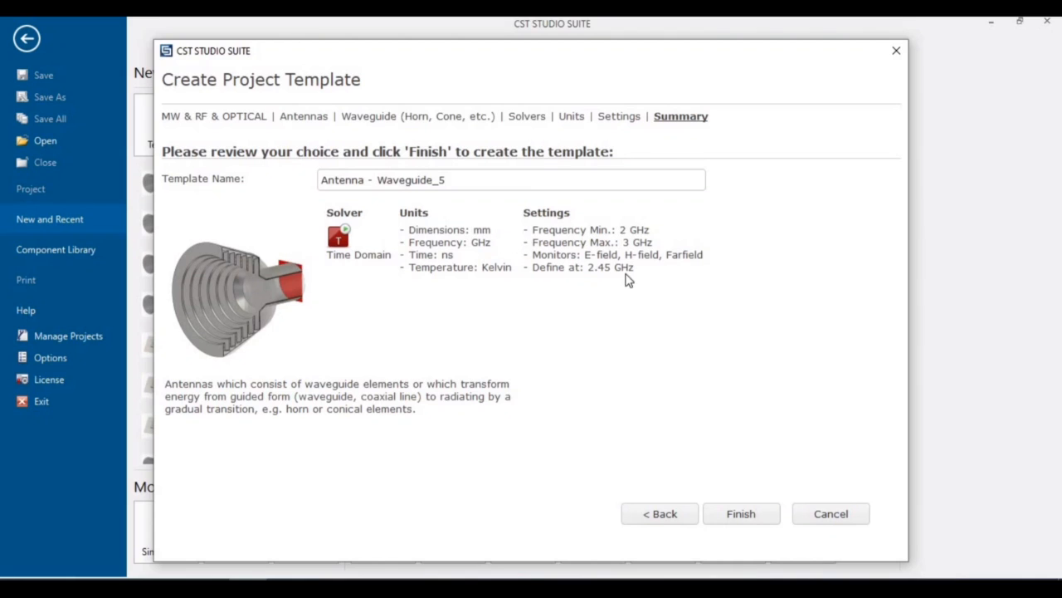
pyautogui.click(752, 515)
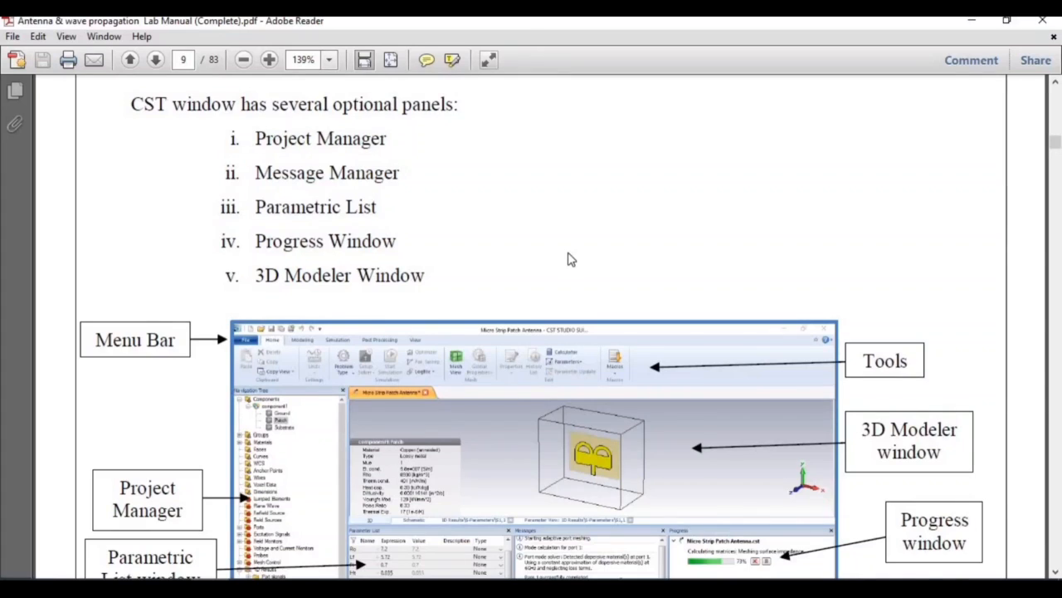
# Switch to the lab manual PDF in Adobe Reader and examine the labelled figure of the CST window, including the Project Manager.
pyautogui.keyDown('ctrl'); pyautogui.scroll(2, 570, 256); pyautogui.keyUp('ctrl')
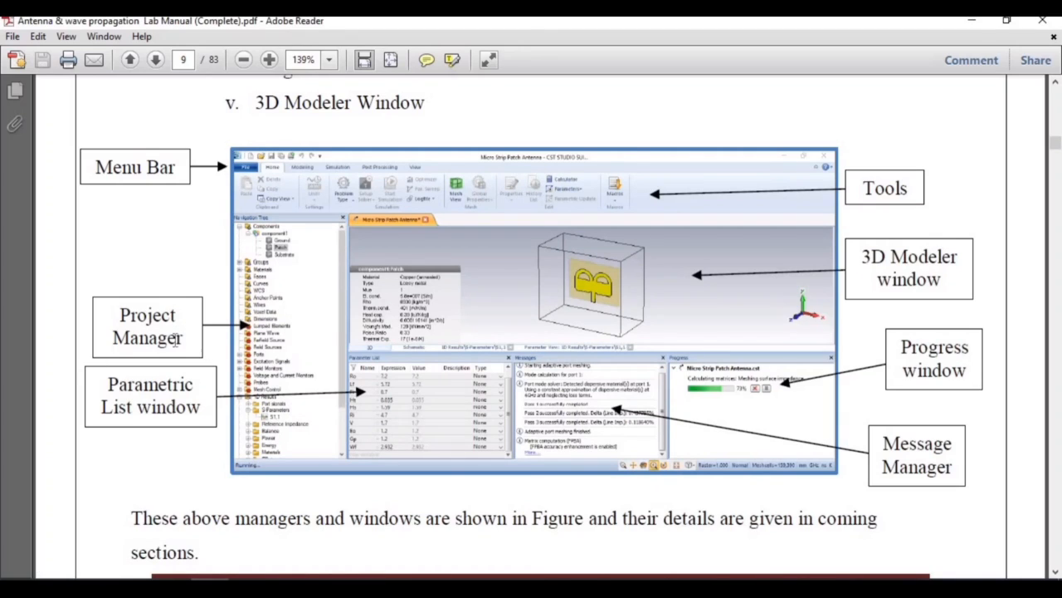
pyautogui.moveTo(184, 343); pyautogui.dragTo(110, 310)
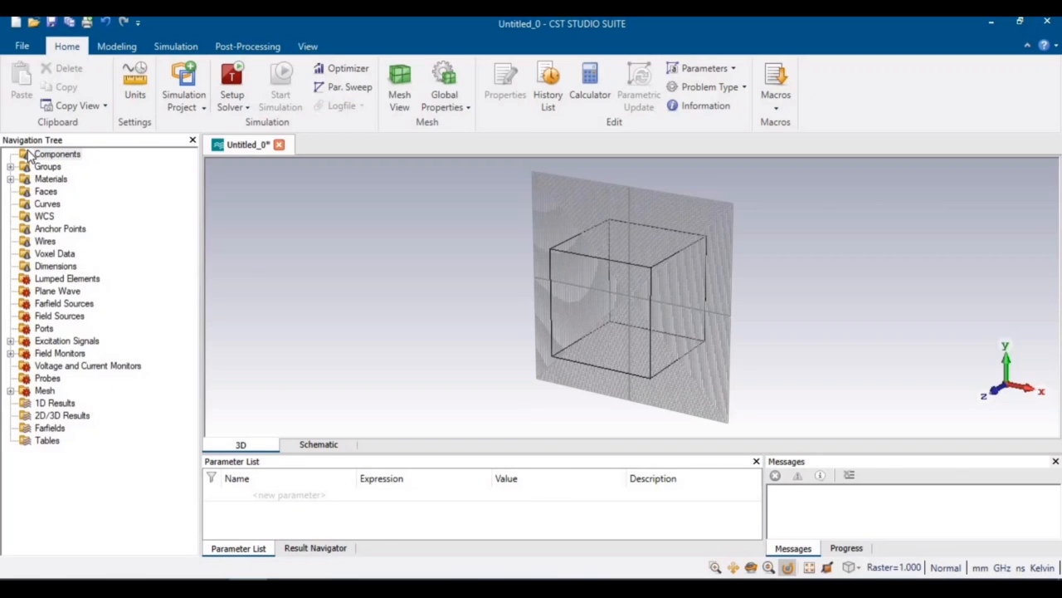
# Expand the Groups and Materials folders of the project tree and look through the entries from Anchor Points to Ports.
pyautogui.click(10, 167)
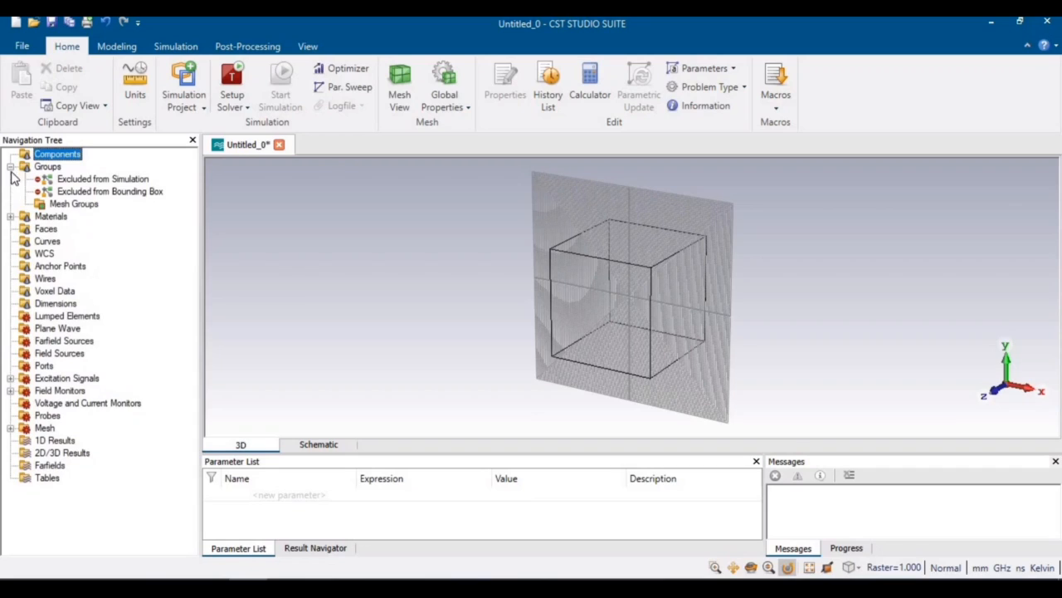
pyautogui.click(23, 218)
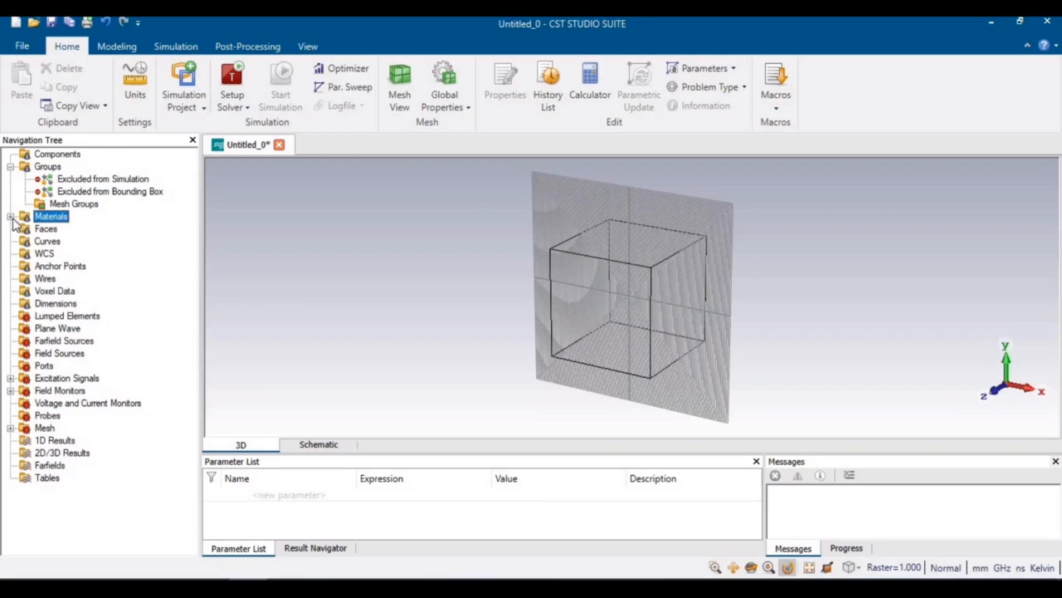
pyautogui.click(10, 216)
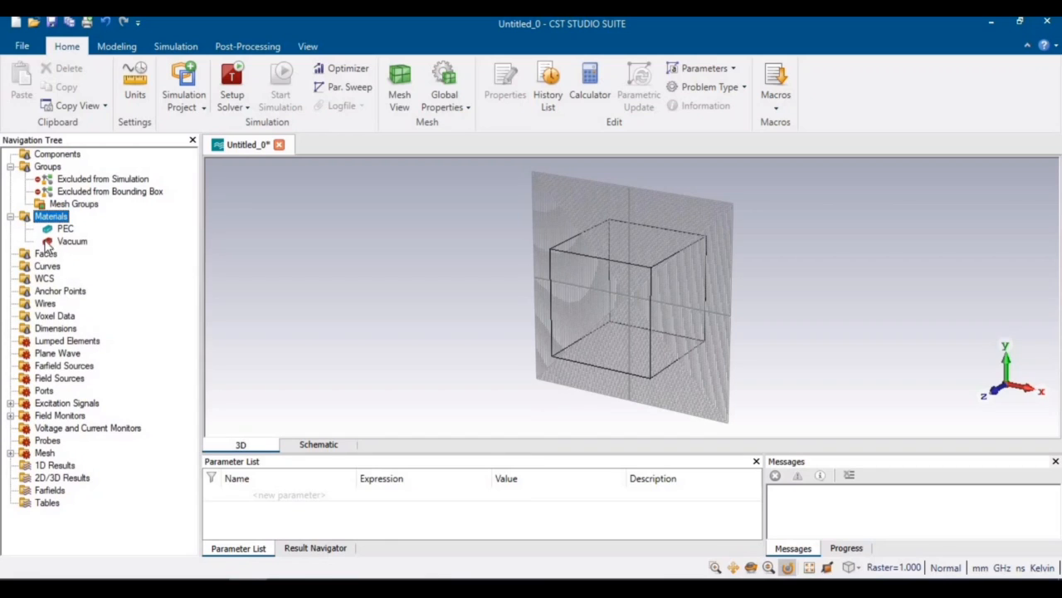
pyautogui.click(57, 292)
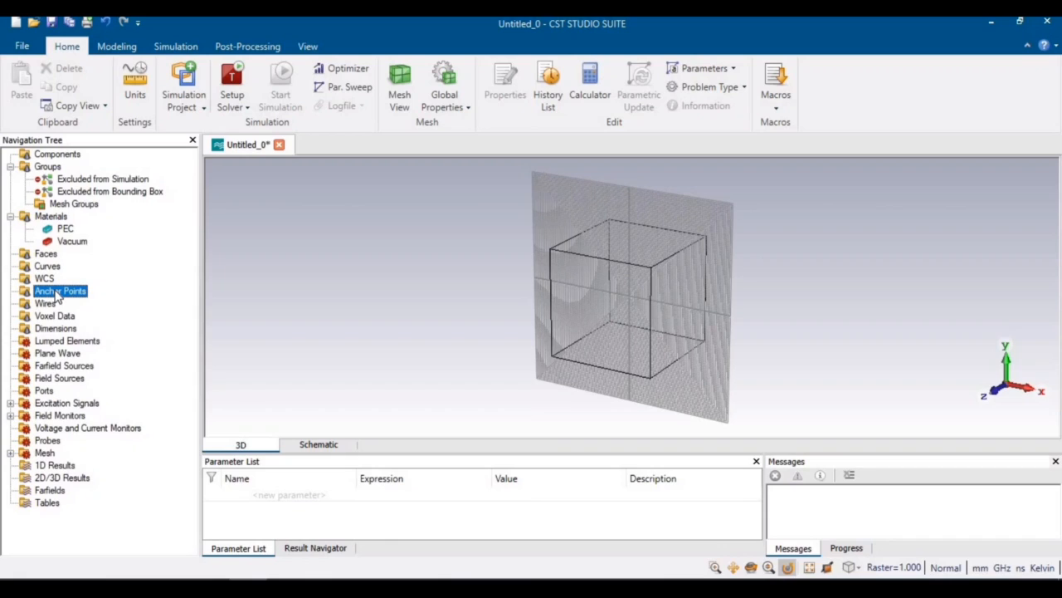
pyautogui.click(66, 355)
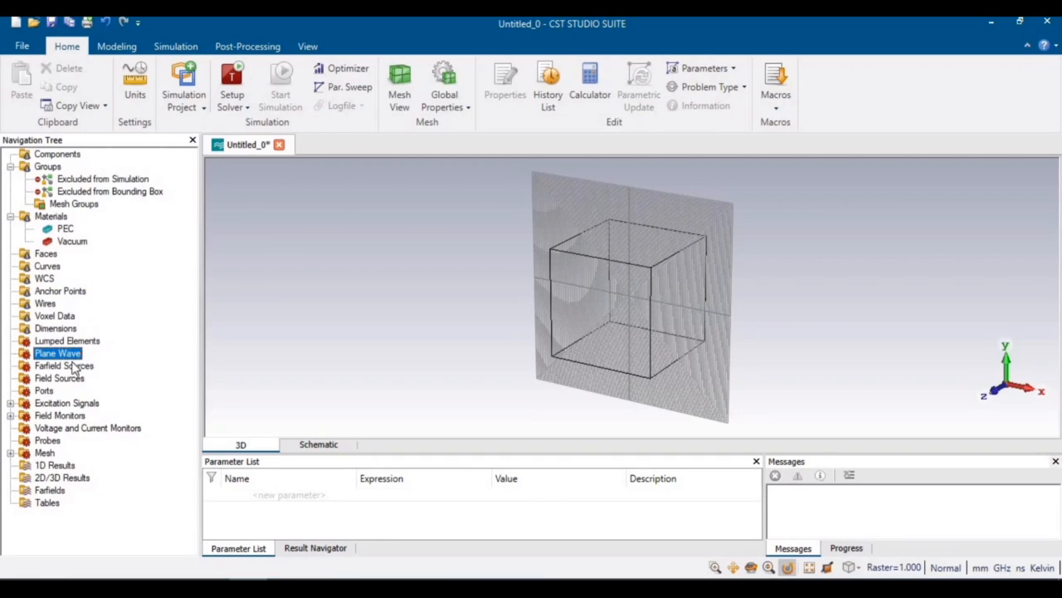
pyautogui.click(68, 368)
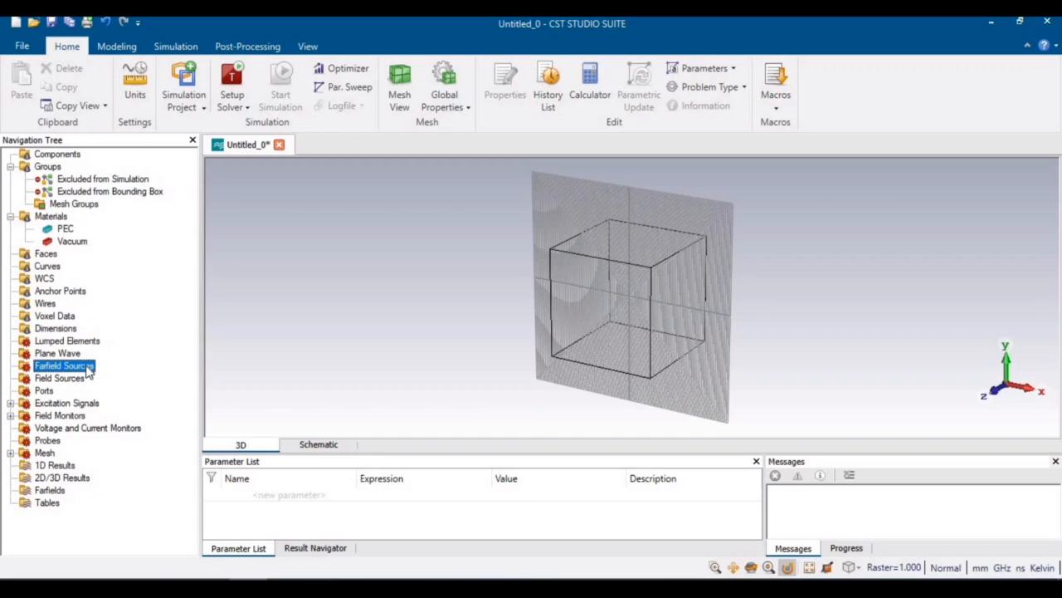
pyautogui.click(44, 388)
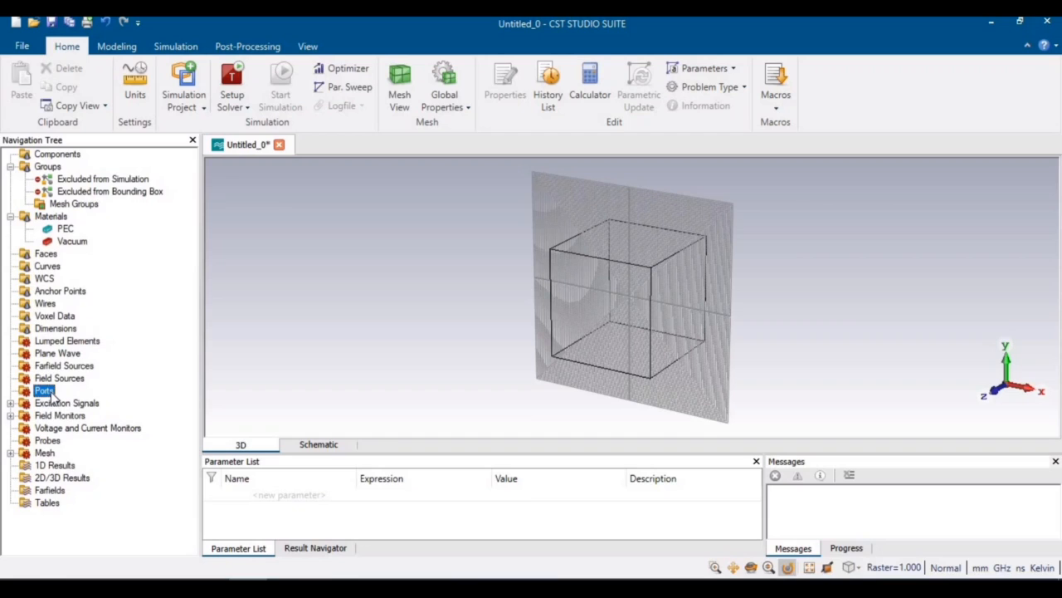
# Expand the field monitors and view the e-field, h-field and farfield monitors defined at 2.45 GHz one after another.
pyautogui.click(10, 415)
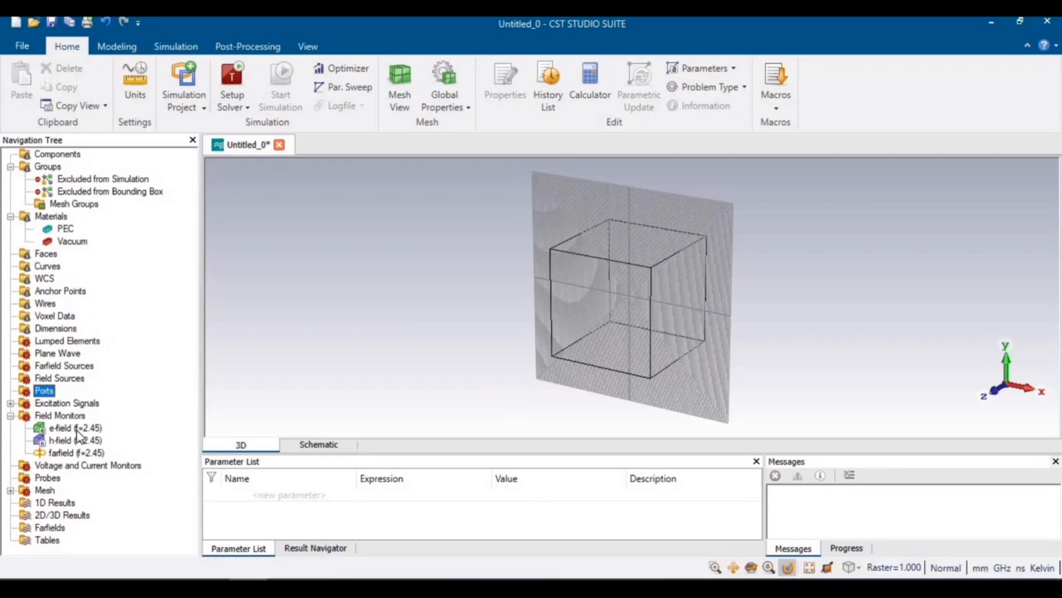
pyautogui.click(76, 429)
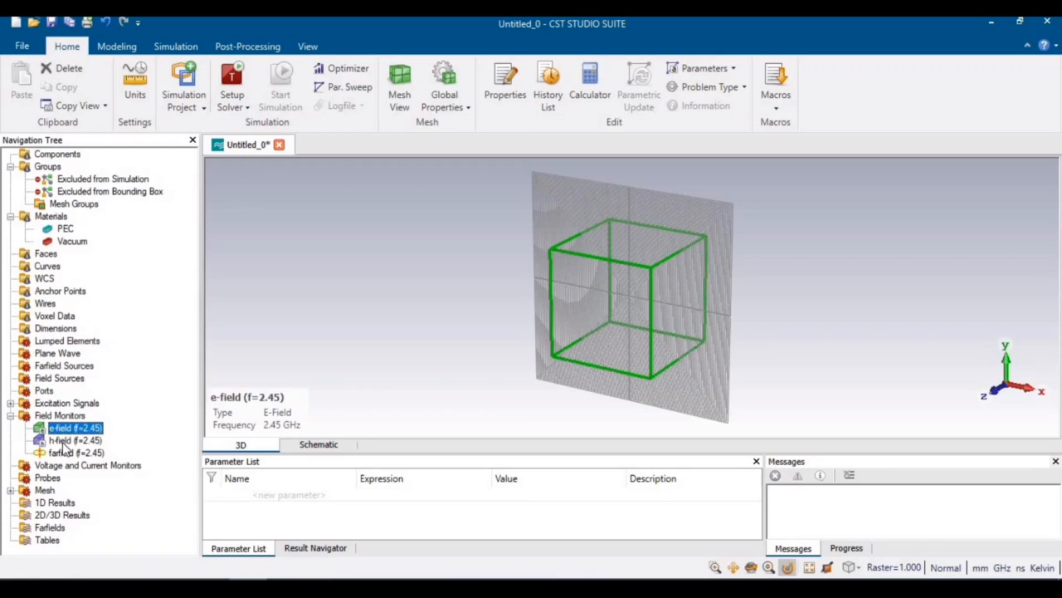
pyautogui.click(67, 440)
pyautogui.click(67, 453)
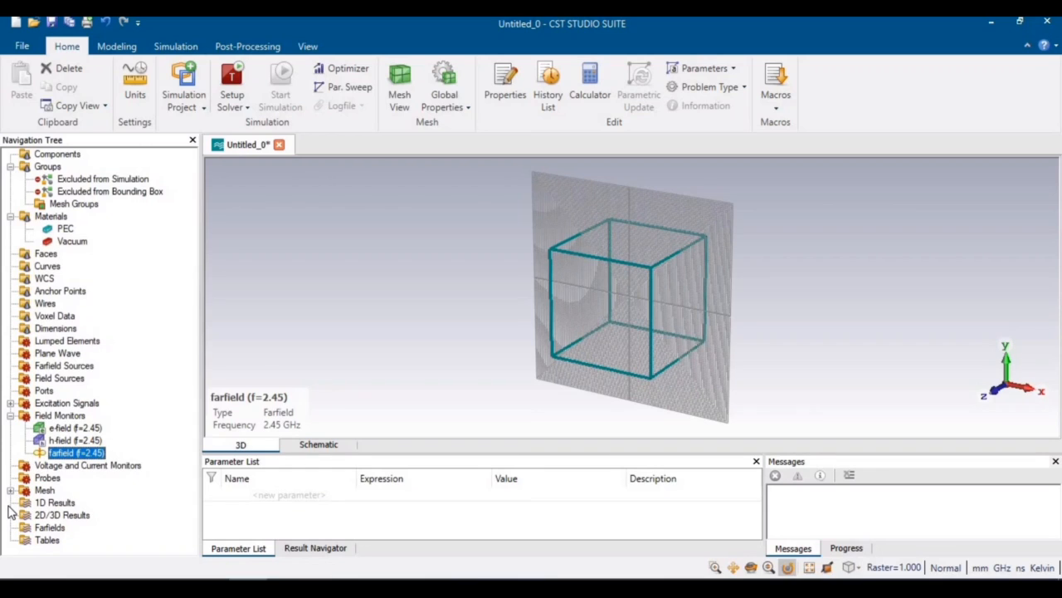
# View the 1D Results, 2D/3D Results and Farfields result folders in turn.
pyautogui.click(67, 503)
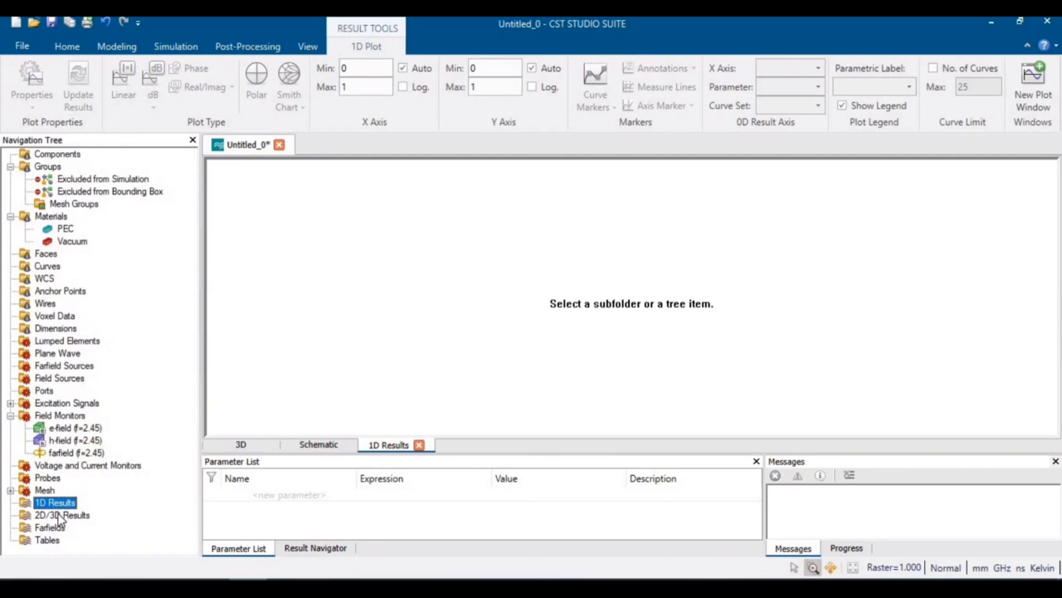
pyautogui.click(60, 516)
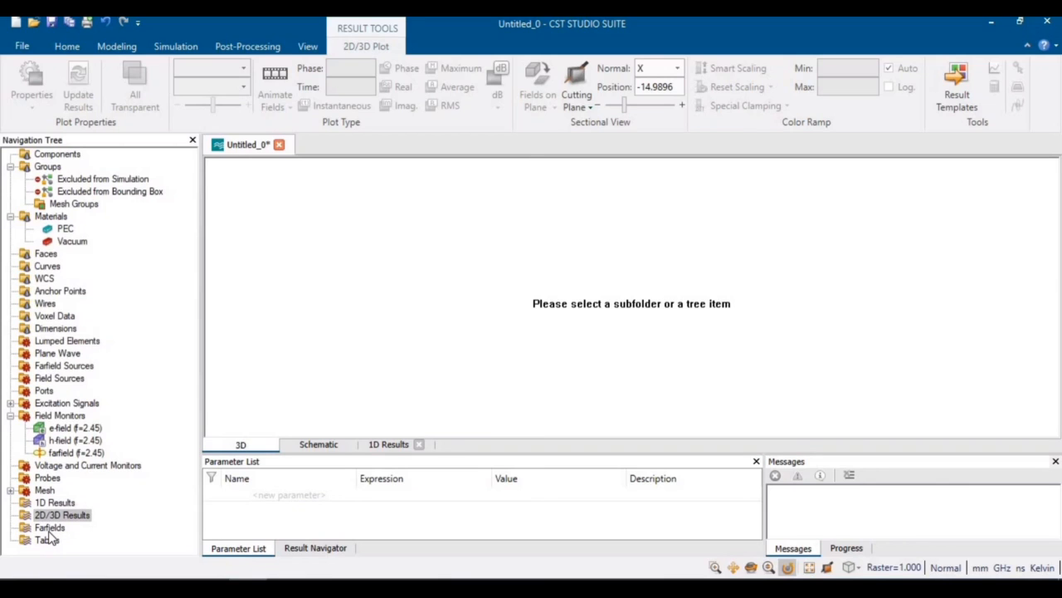
pyautogui.click(50, 528)
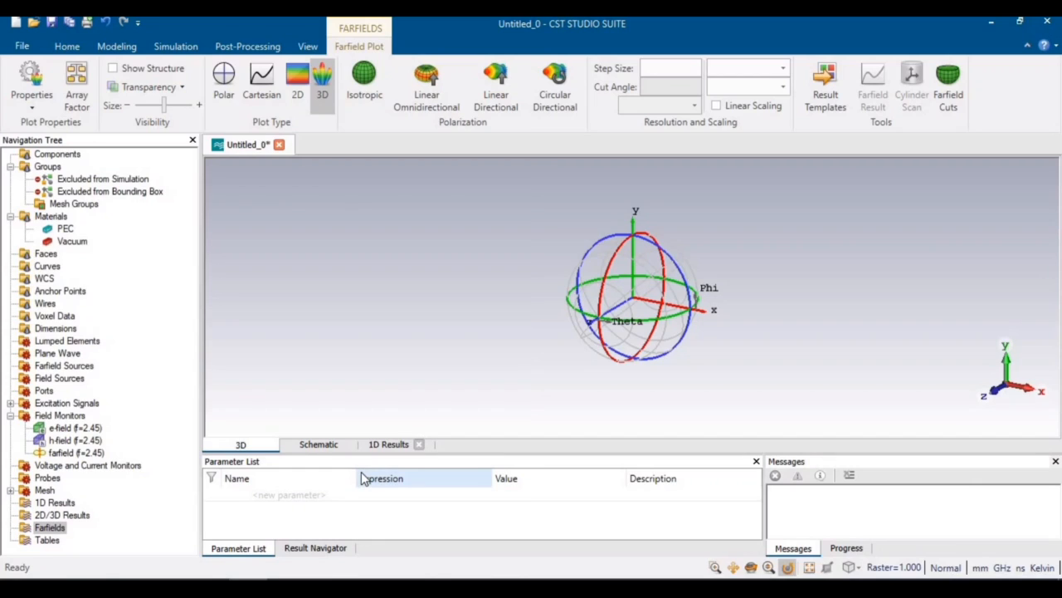
# Look at the Result Navigator, return to the Parameter List, and show the simulation progress instead of the messages.
pyautogui.click(305, 553)
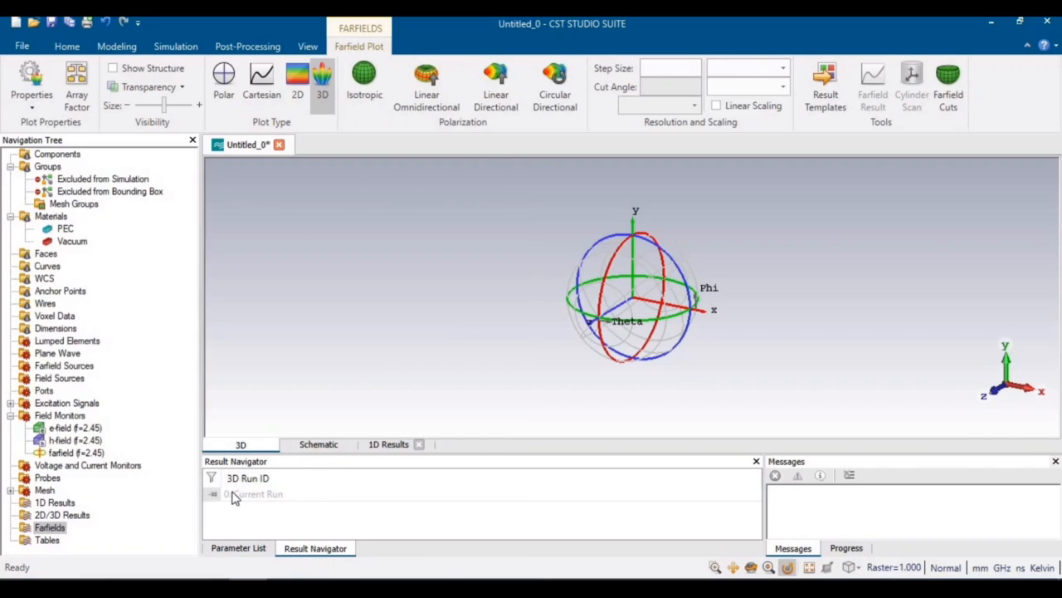
pyautogui.click(240, 547)
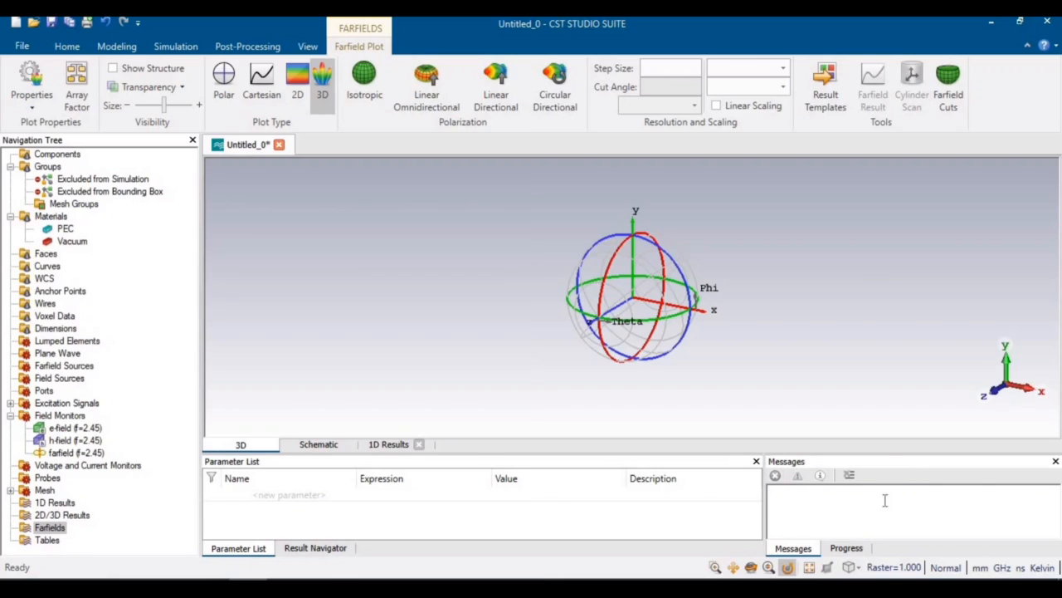
pyautogui.click(847, 549)
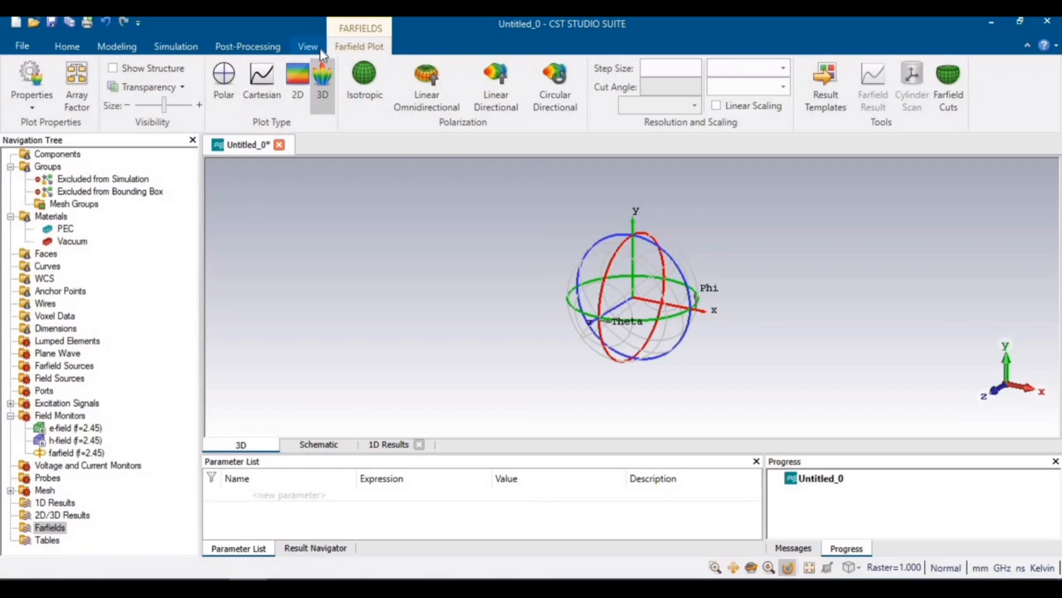
# Examine the file commands and the project overview page, and return to the model.
pyautogui.click(22, 46)
pyautogui.click(25, 41)
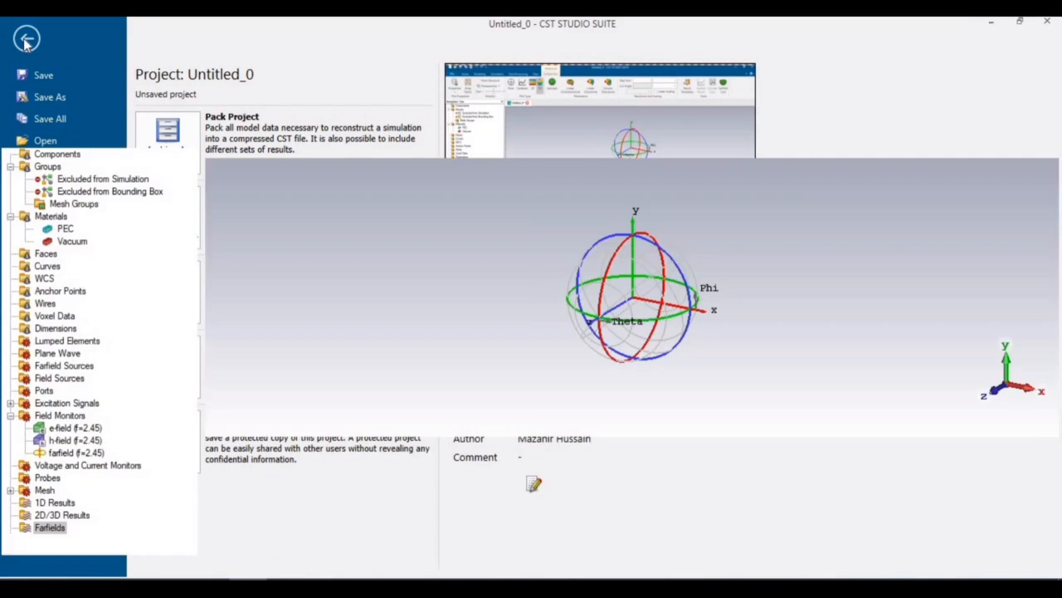
pyautogui.click(24, 46)
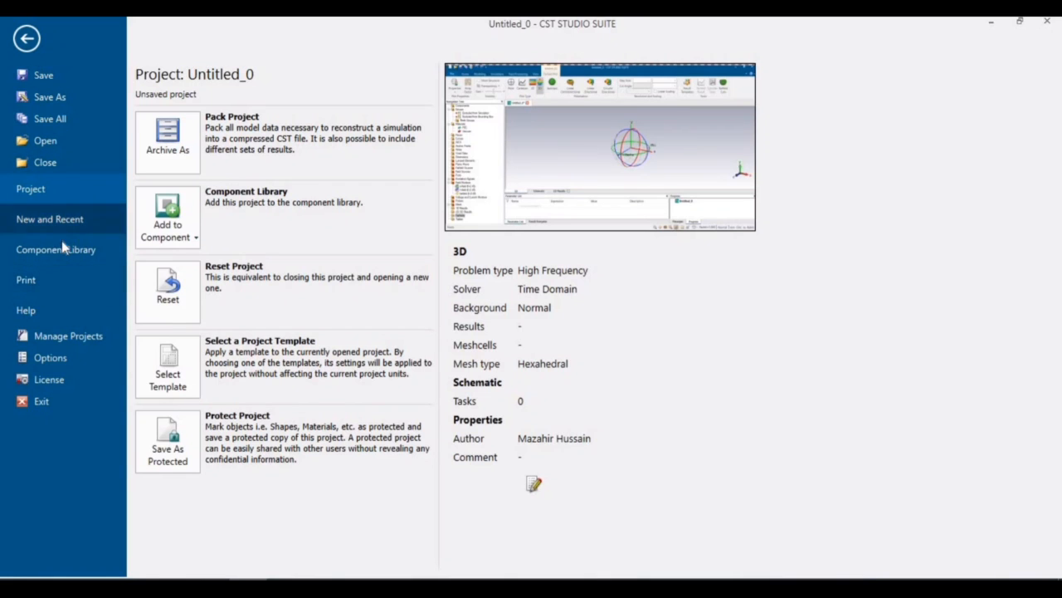
pyautogui.click(27, 42)
# Try to save the project as "tutorial" inside the Tutorial1 folder on the Desktop.
pyautogui.click(23, 46)
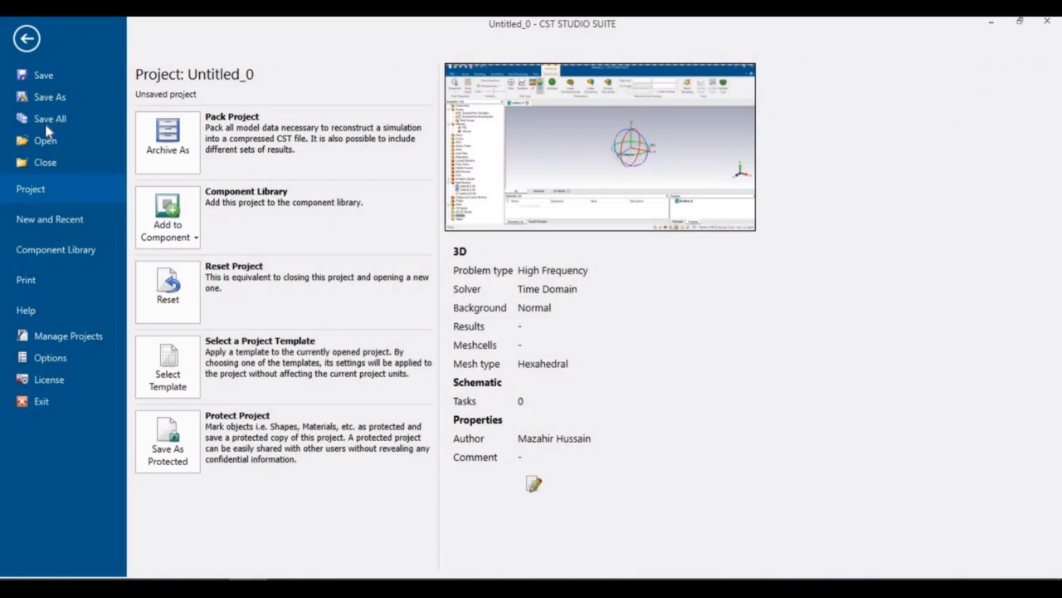
pyautogui.click(42, 100)
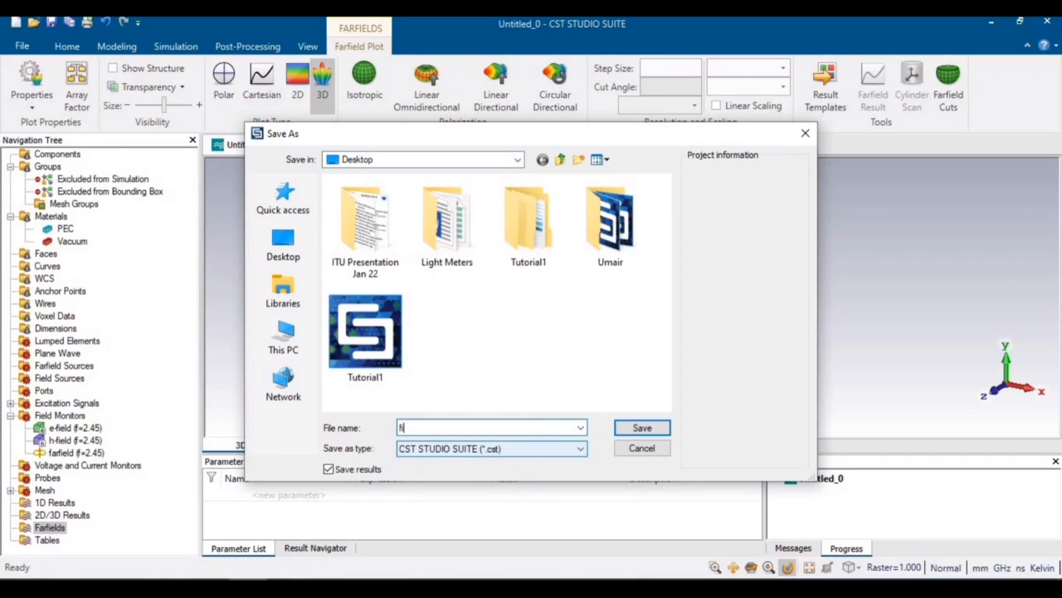
pyautogui.write('le')
pyautogui.press('BackSpace')
pyautogui.press('BackSpace')
pyautogui.press('BackSpace')
pyautogui.write('tut')
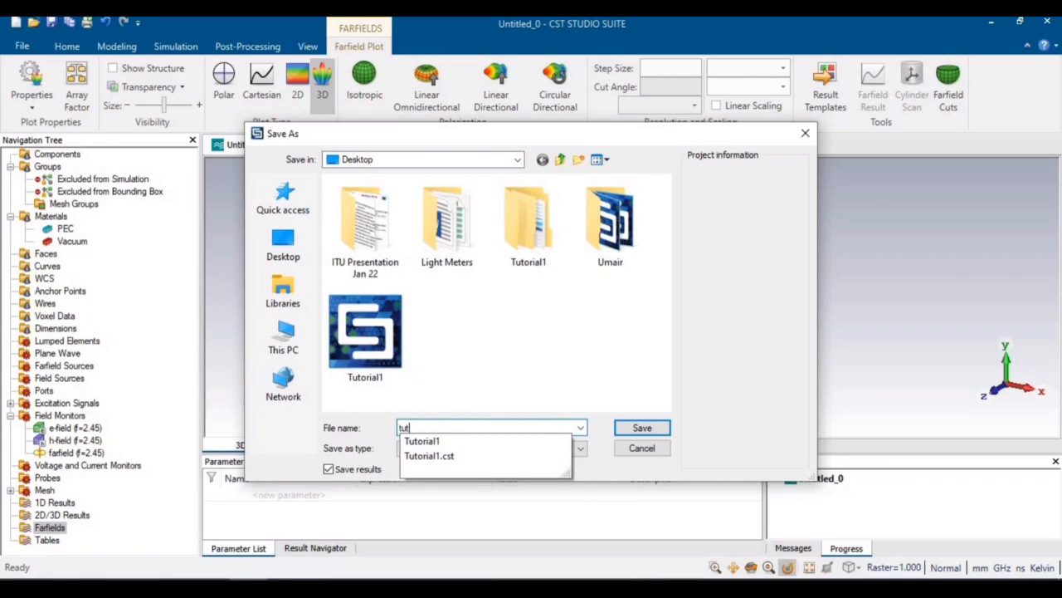
pyautogui.press('Down')
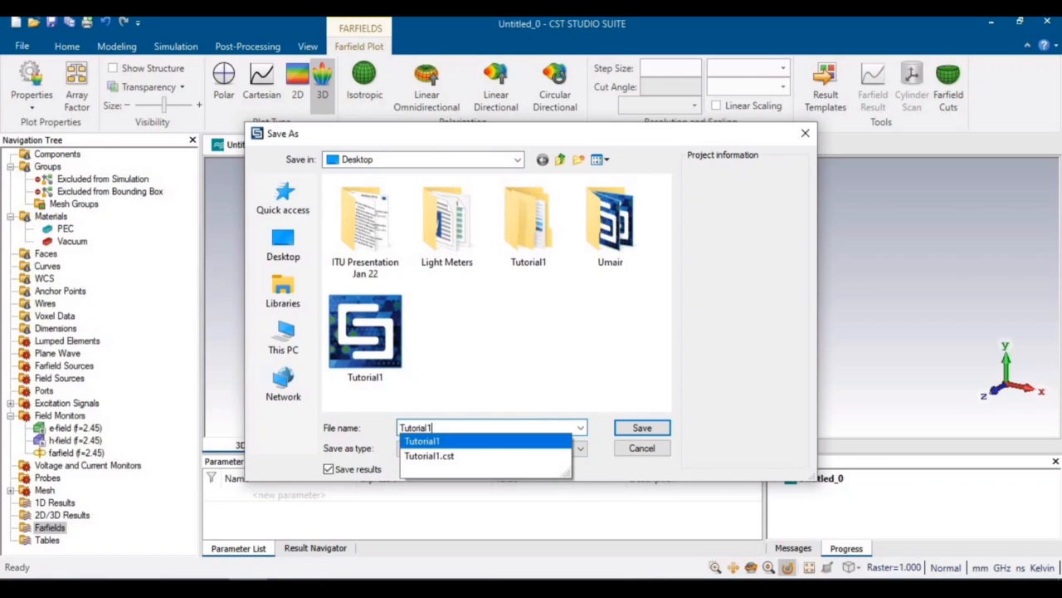
pyautogui.click(652, 432)
pyautogui.click(653, 430)
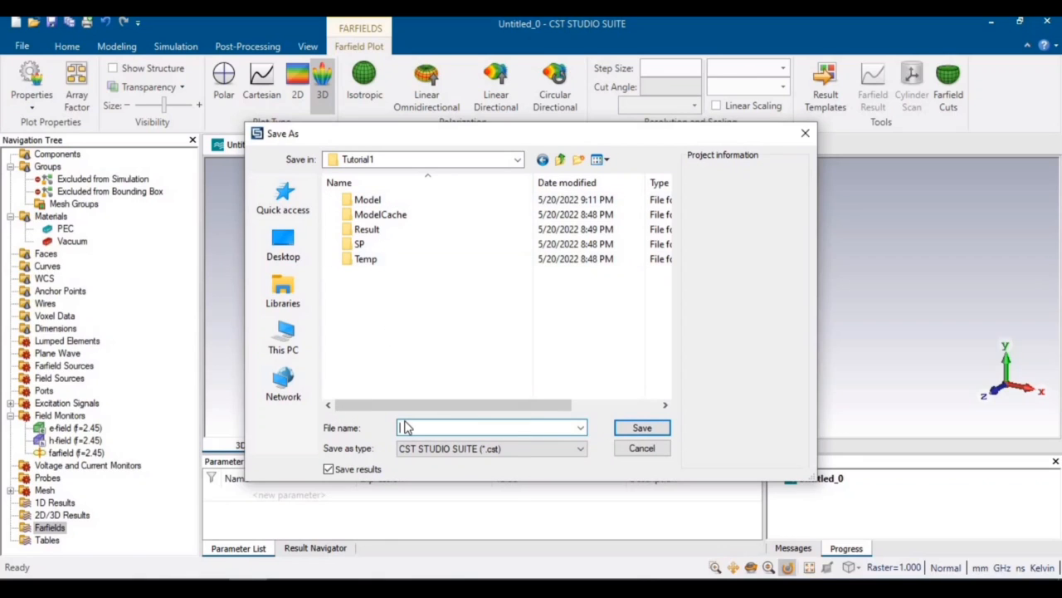
pyautogui.write('tutorial')
pyautogui.click(620, 430)
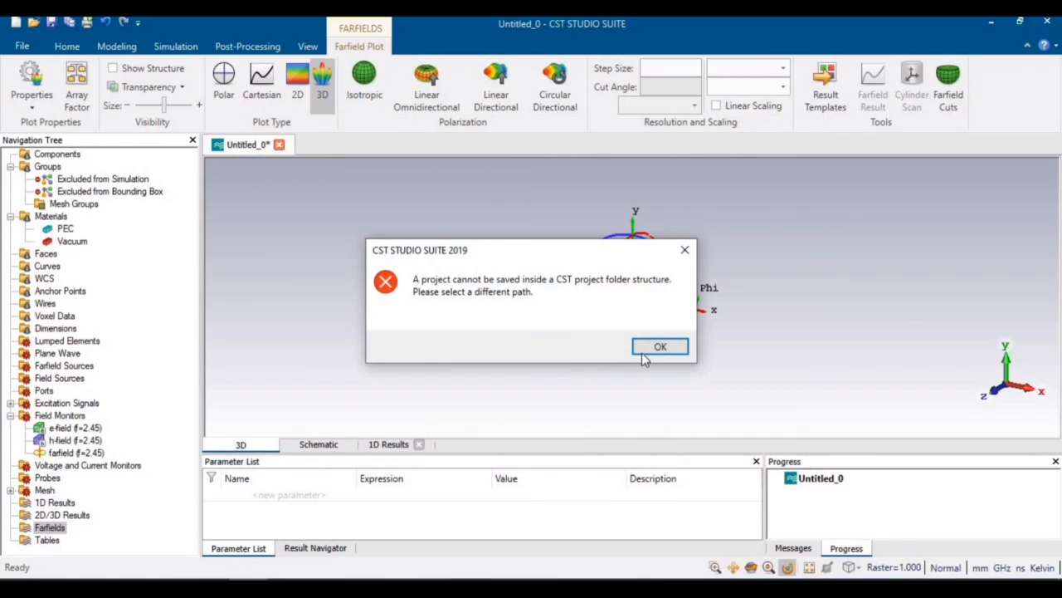
pyautogui.click(661, 347)
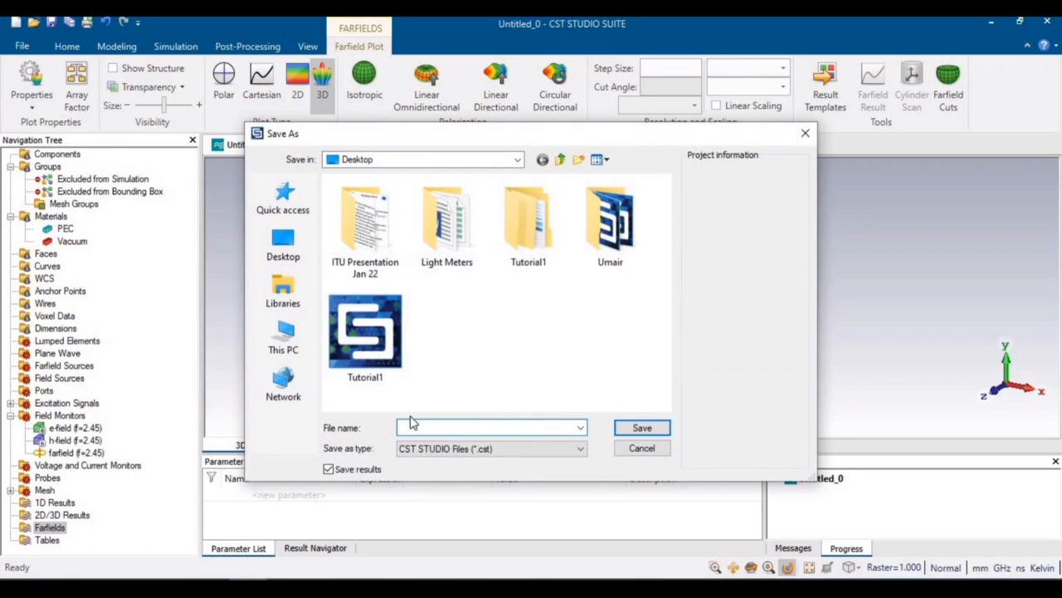
# Save the project on the Desktop as Tutorial1, replacing the existing Tutorial1.cst file.
pyautogui.click(366, 332)
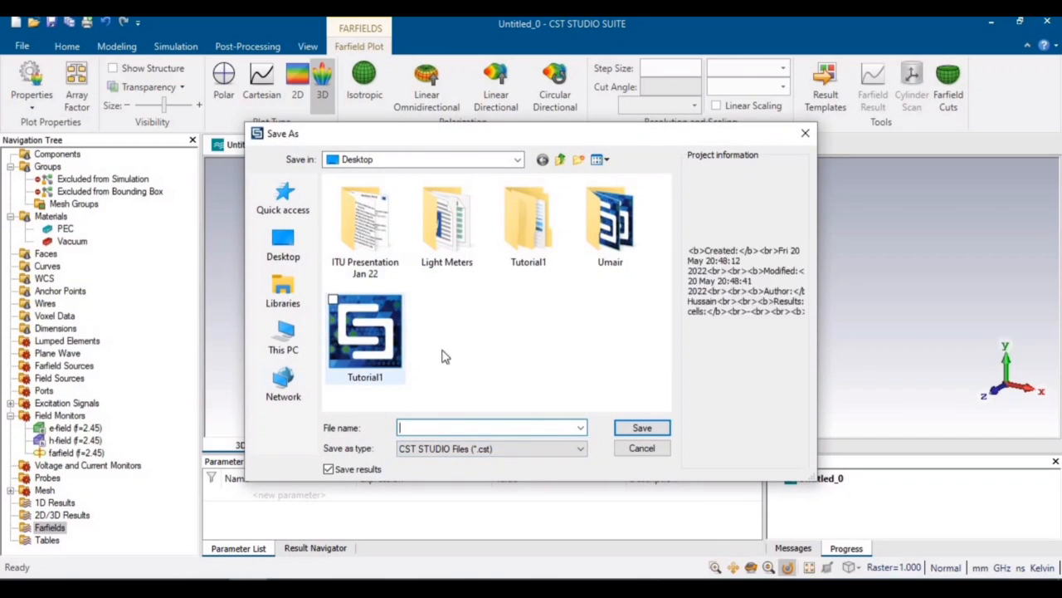
pyautogui.click(640, 430)
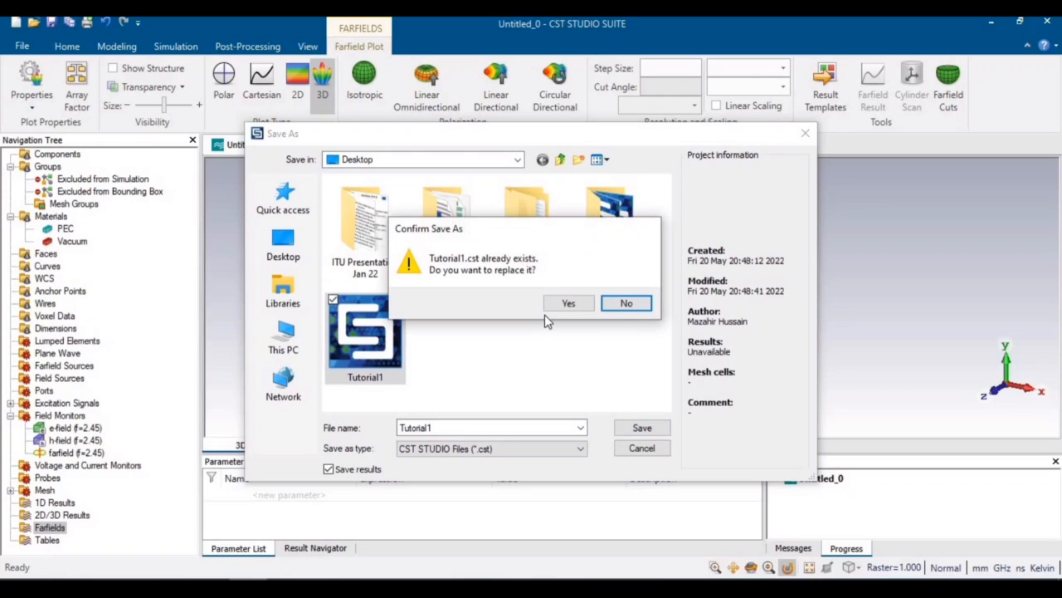
pyautogui.click(566, 305)
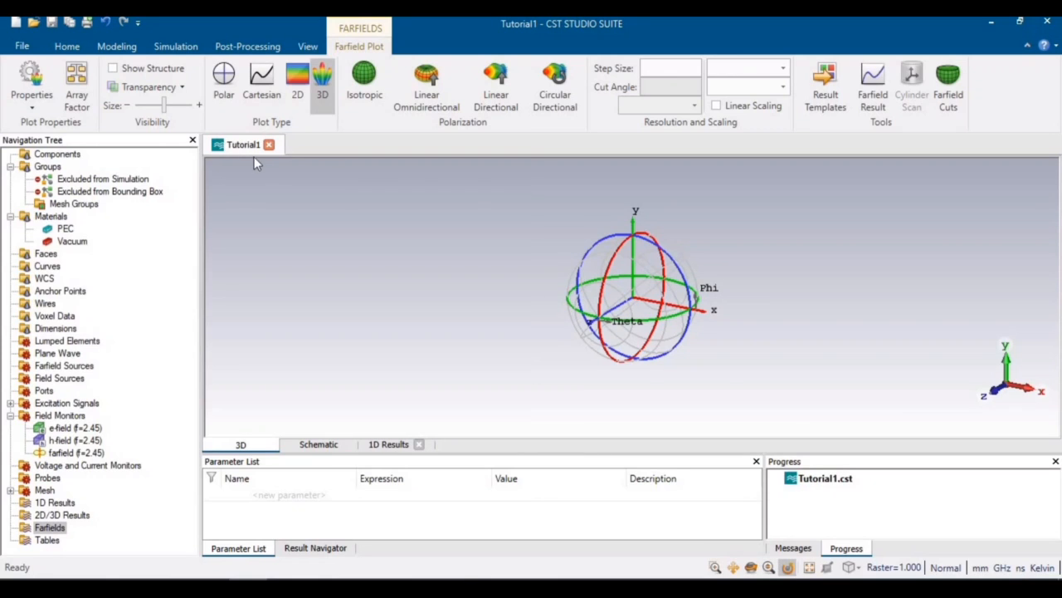
# Open the project units settings, try metres as the dimension unit, and close the settings without applying the change.
pyautogui.click(22, 47)
pyautogui.click(28, 40)
pyautogui.click(68, 47)
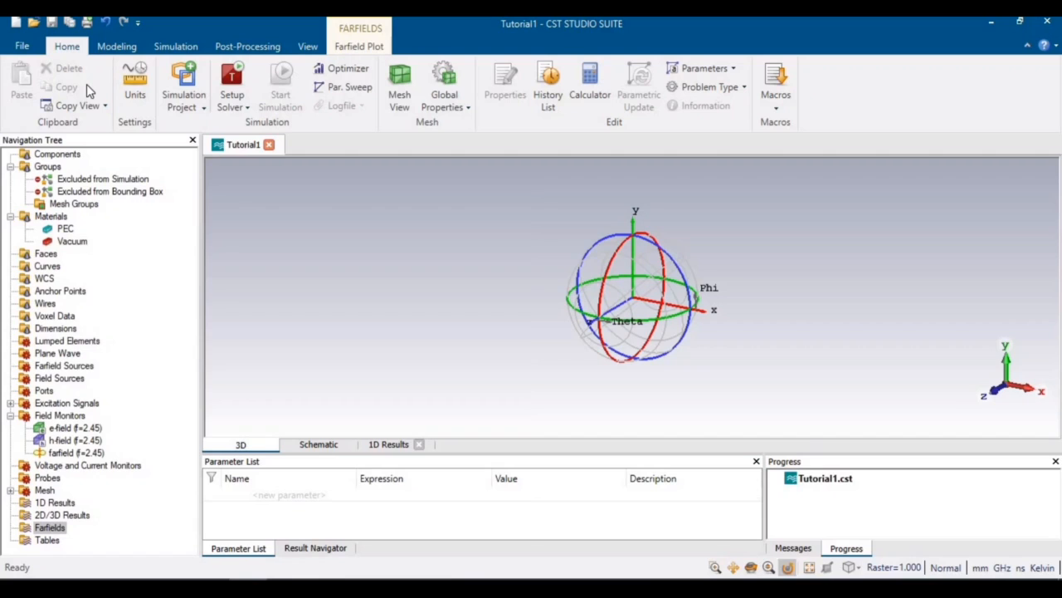
pyautogui.click(135, 91)
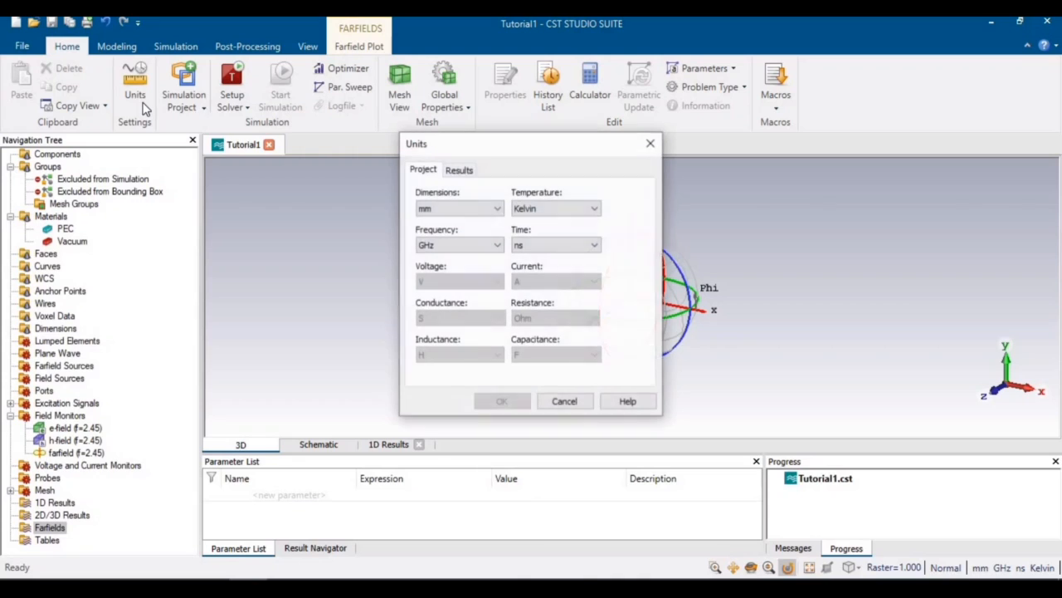
pyautogui.click(455, 209)
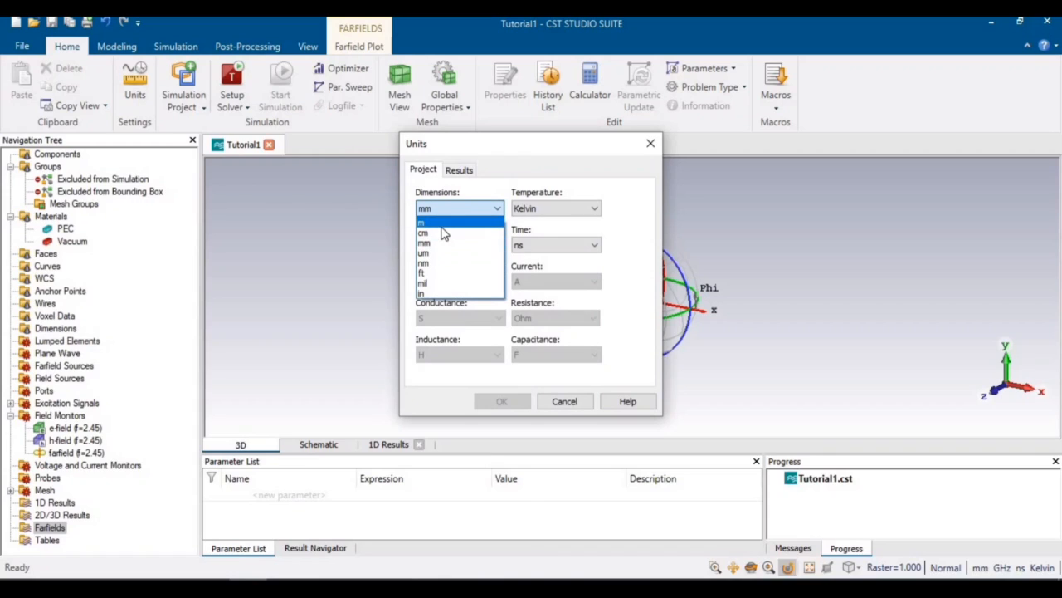
pyautogui.click(442, 226)
pyautogui.click(466, 210)
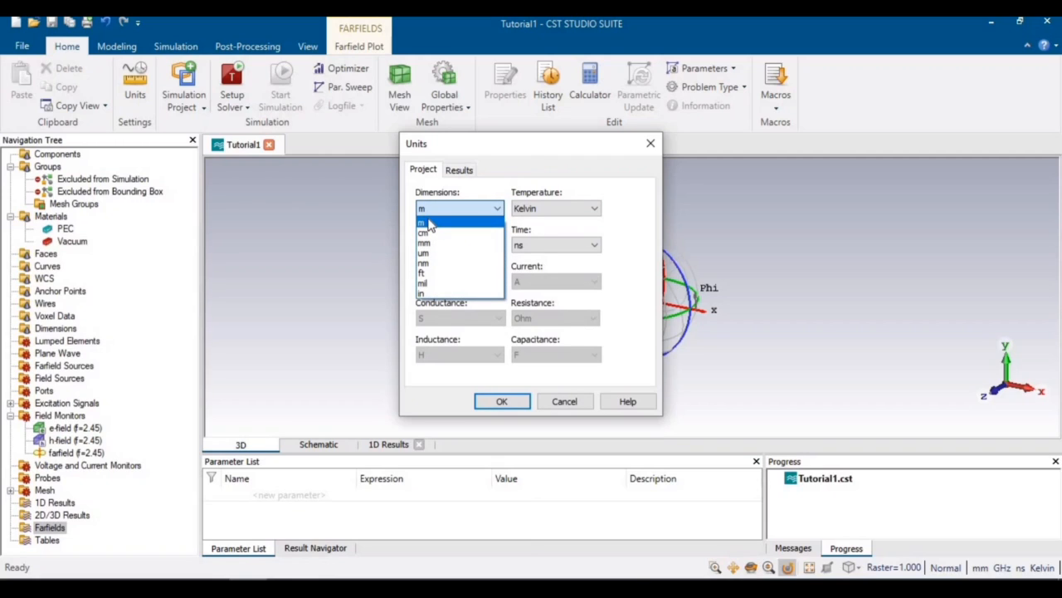
pyautogui.click(429, 212)
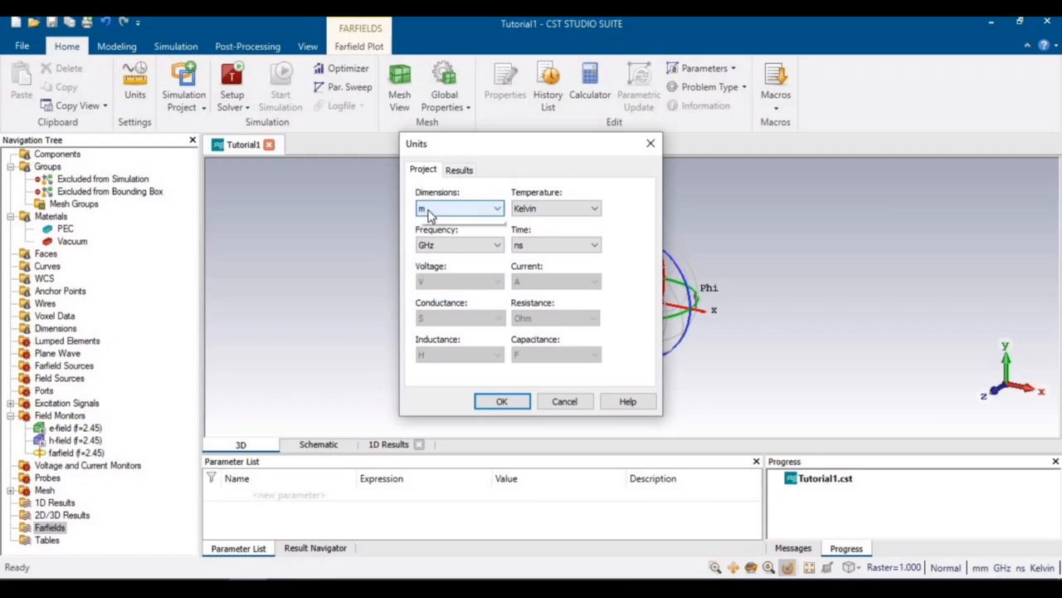
pyautogui.click(429, 211)
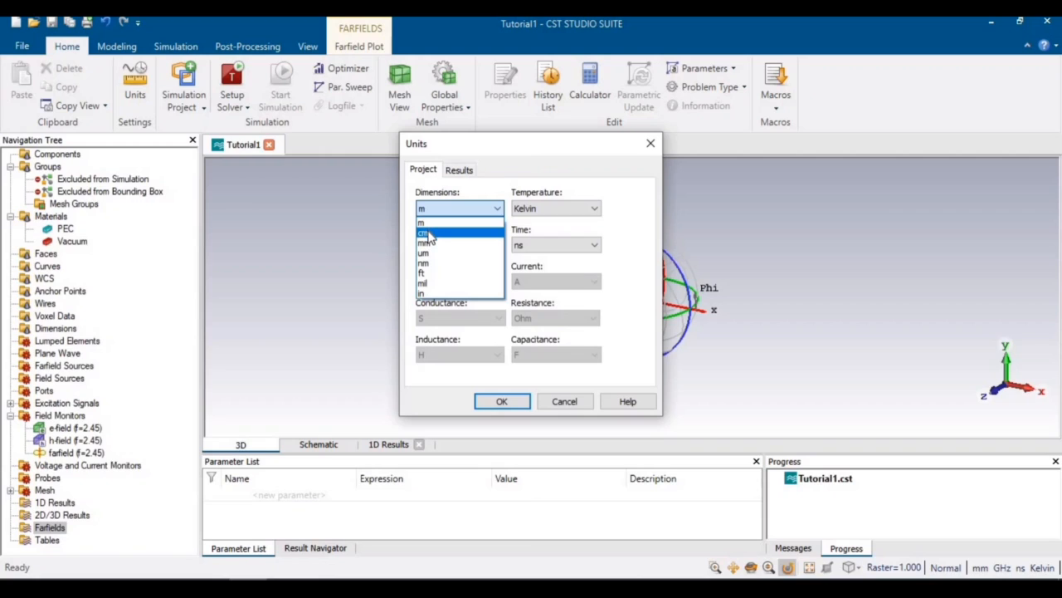
pyautogui.click(568, 404)
pyautogui.click(561, 402)
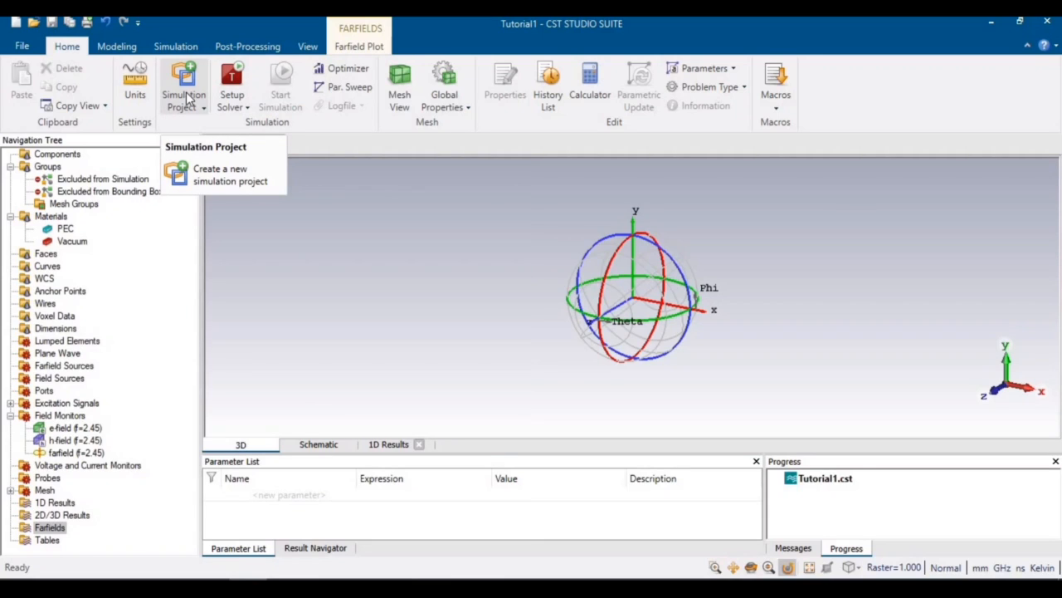
# Switch the project's solver to the frequency domain solver.
pyautogui.click(245, 107)
pyautogui.click(249, 141)
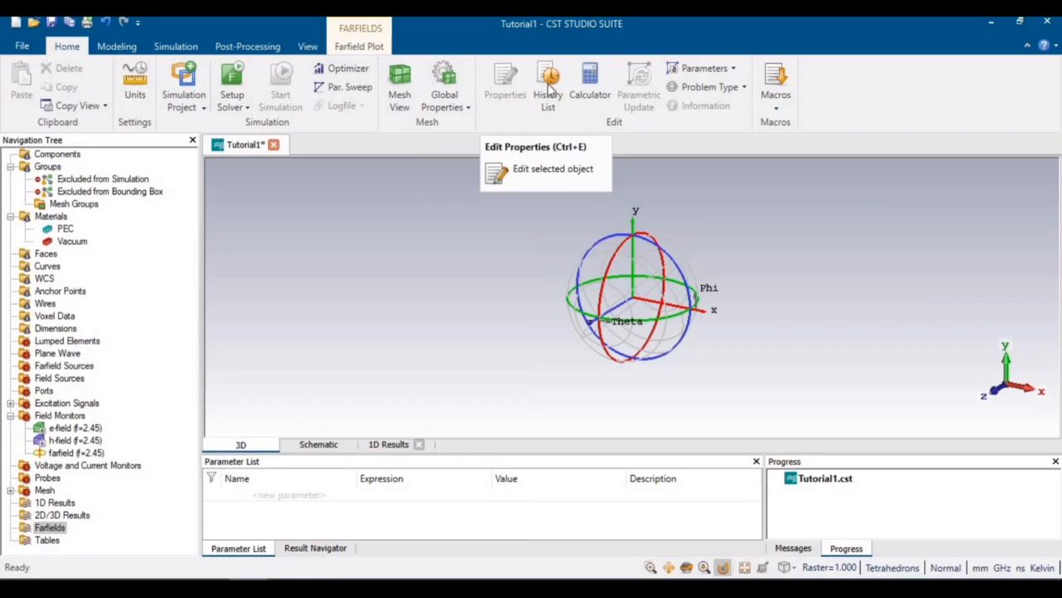
# Open the analytical line impedance macro, try the Thick Stripline and Thin Microstrip line types, and exit without calculating.
pyautogui.click(778, 107)
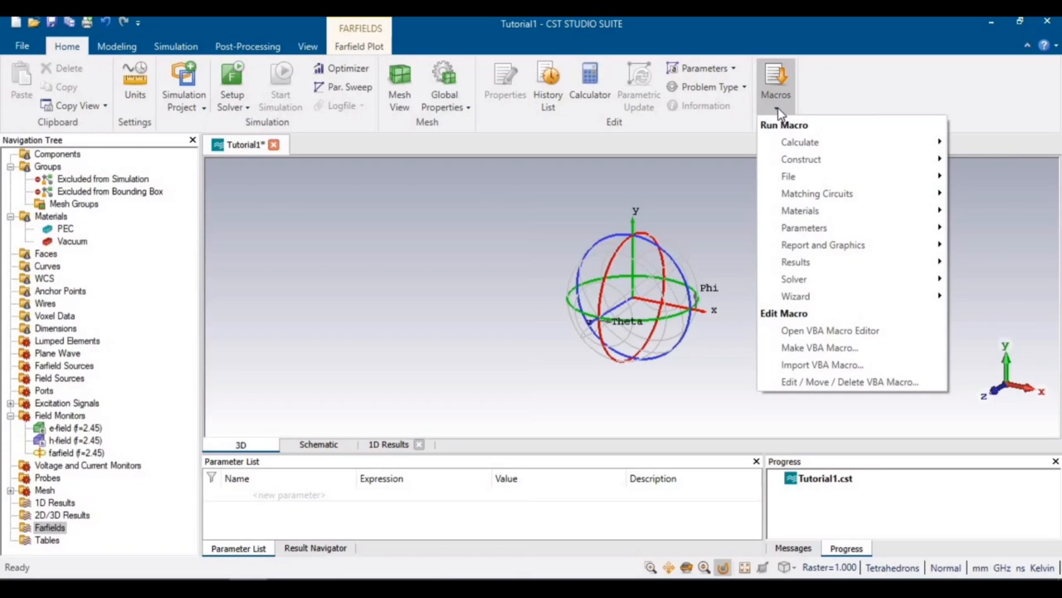
pyautogui.moveTo(780, 146)
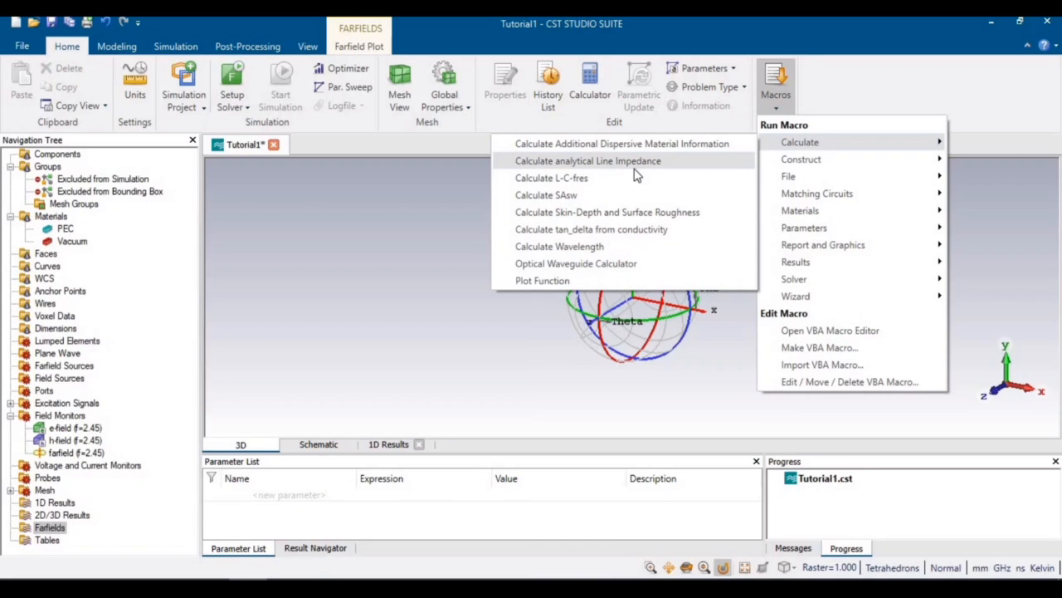
pyautogui.click(591, 162)
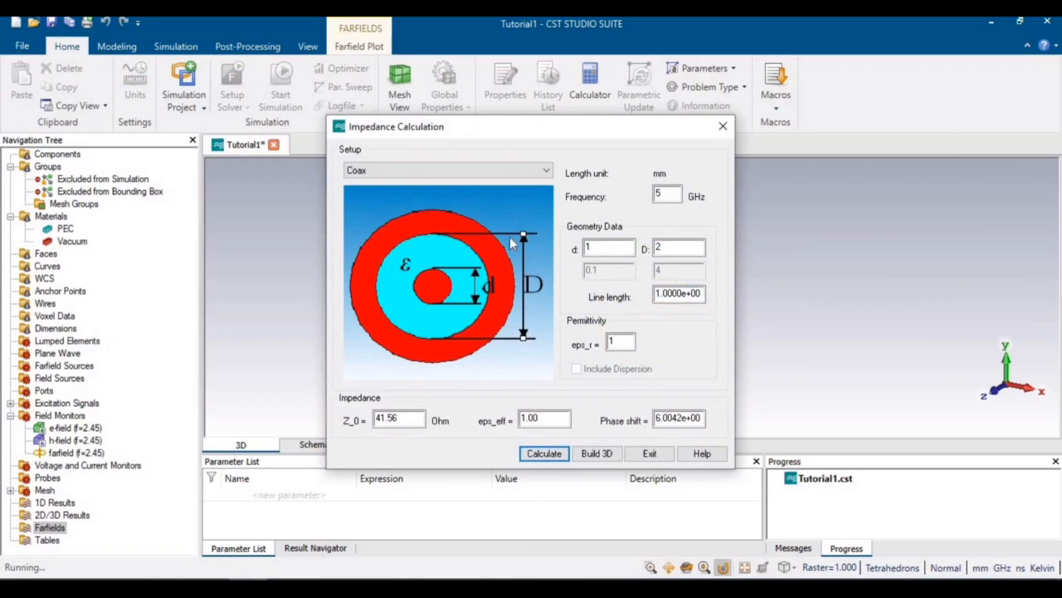
pyautogui.click(544, 170)
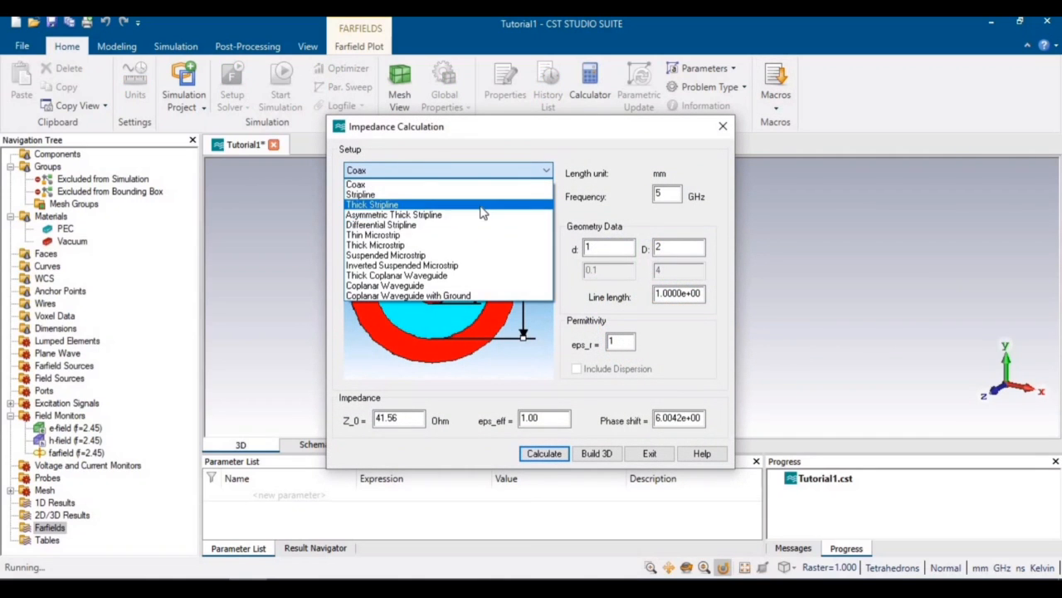
pyautogui.click(480, 205)
pyautogui.click(515, 172)
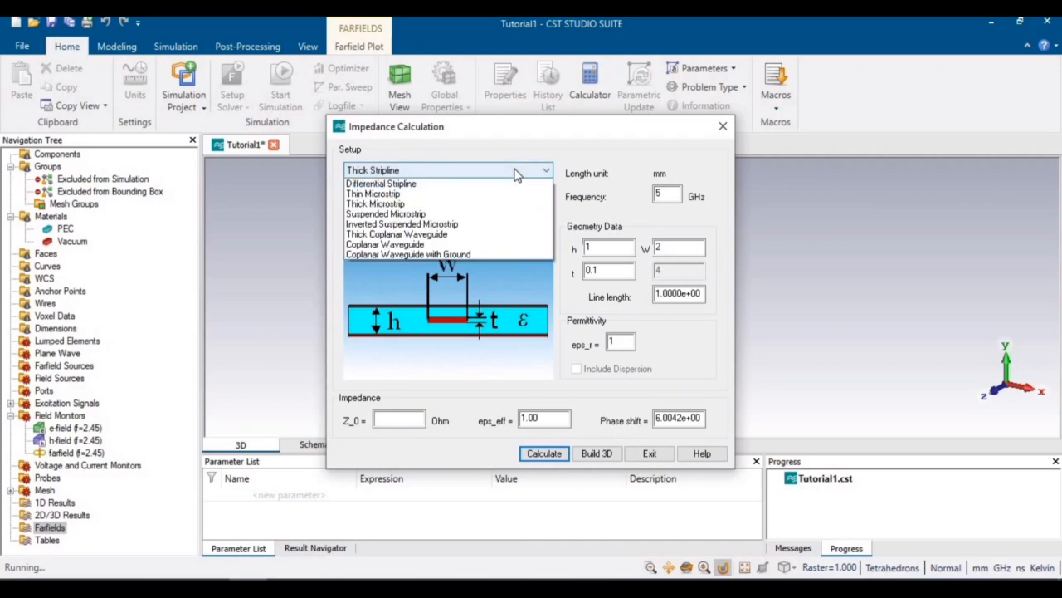
pyautogui.click(423, 236)
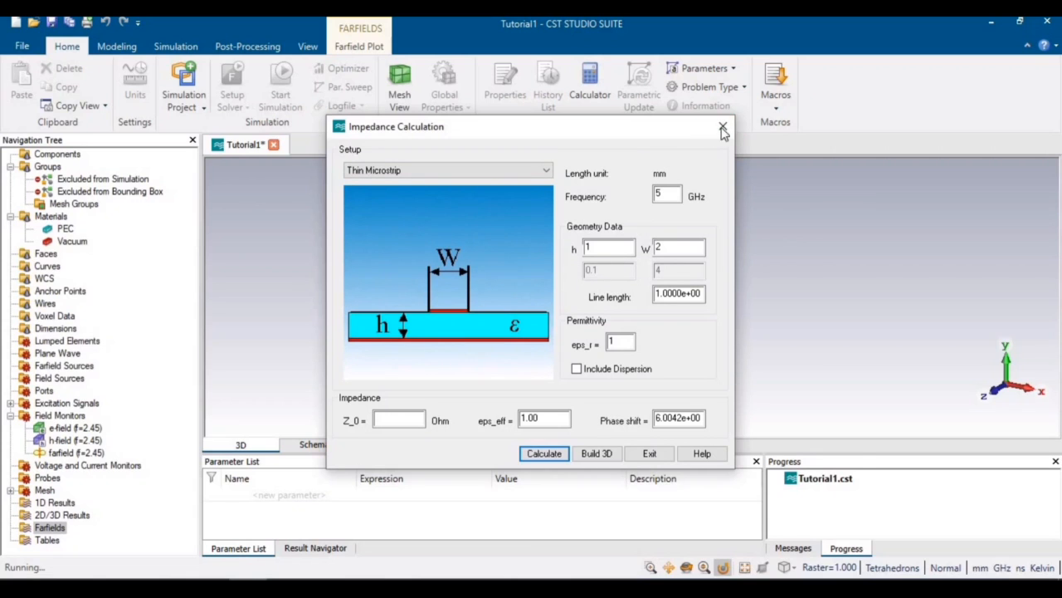
pyautogui.click(649, 453)
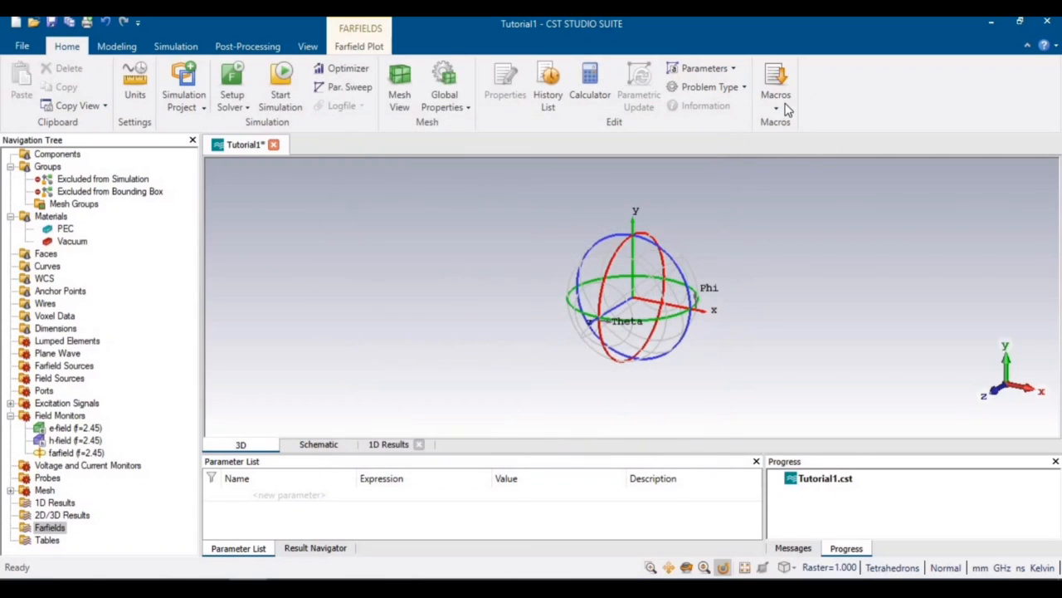
# Look through the available macro categories, including the Construct and File macros.
pyautogui.click(776, 104)
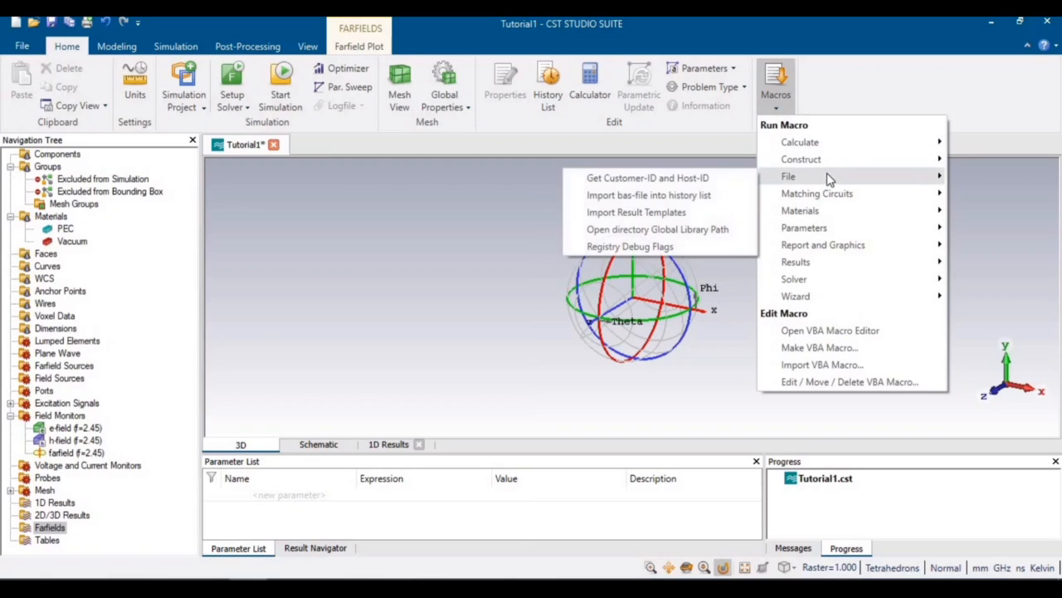
pyautogui.moveTo(802, 145)
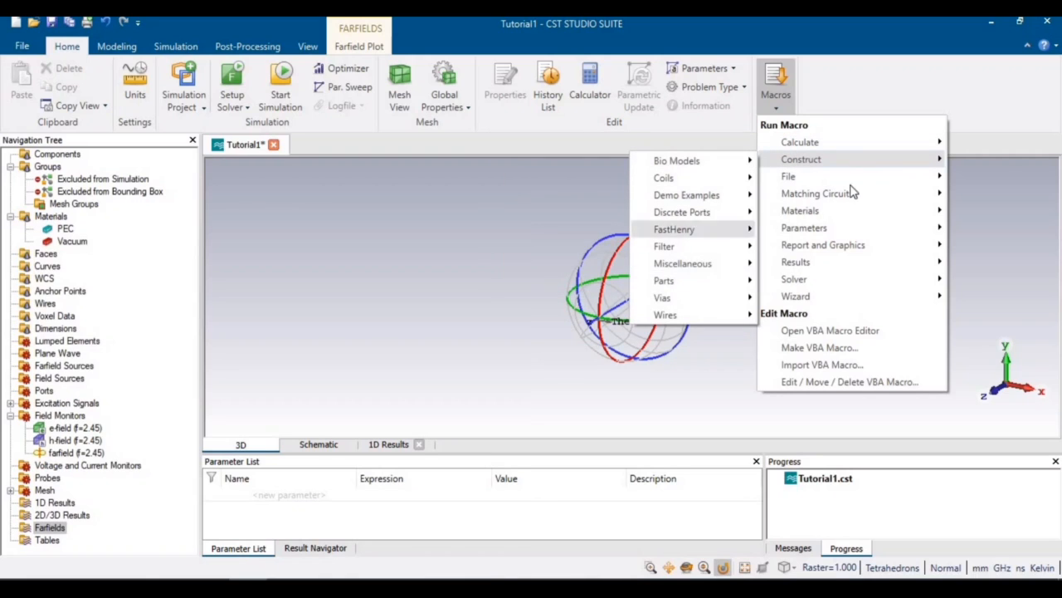
pyautogui.moveTo(825, 264)
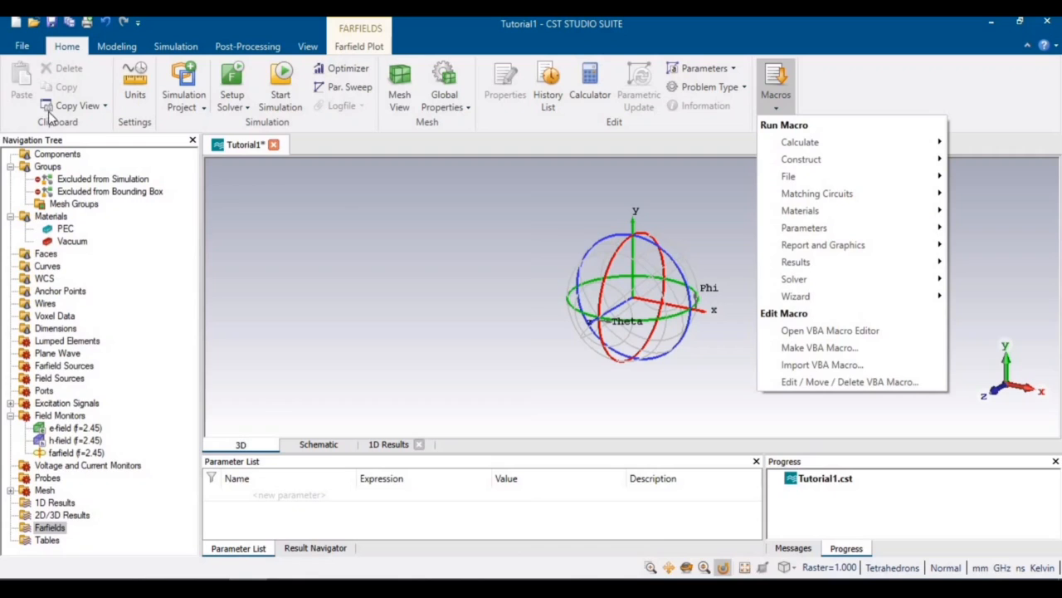
# Examine the modeling import and export options, including the 2D file formats available for export.
pyautogui.click(117, 46)
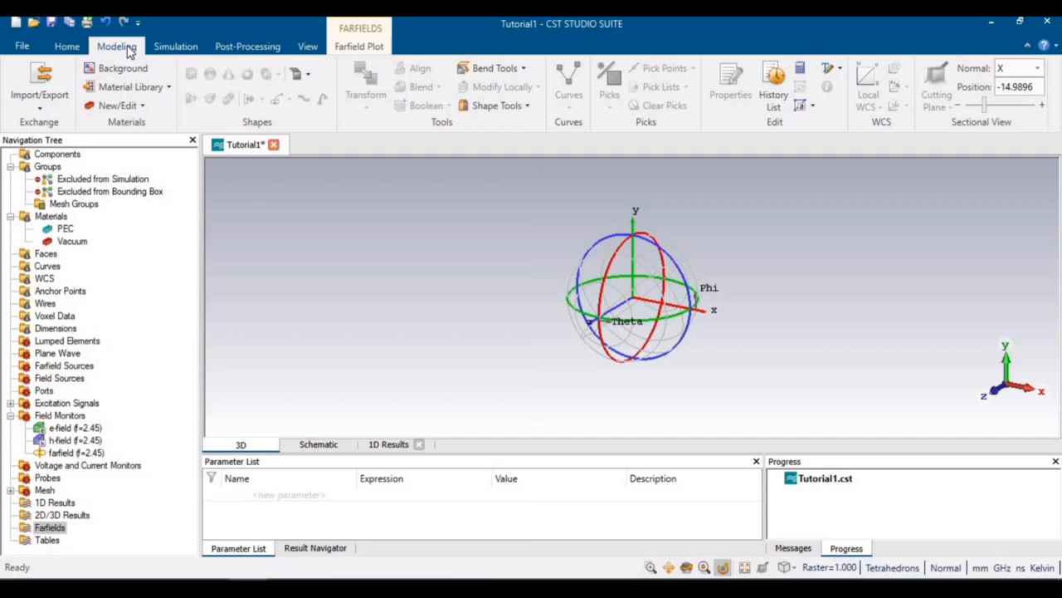
pyautogui.click(41, 99)
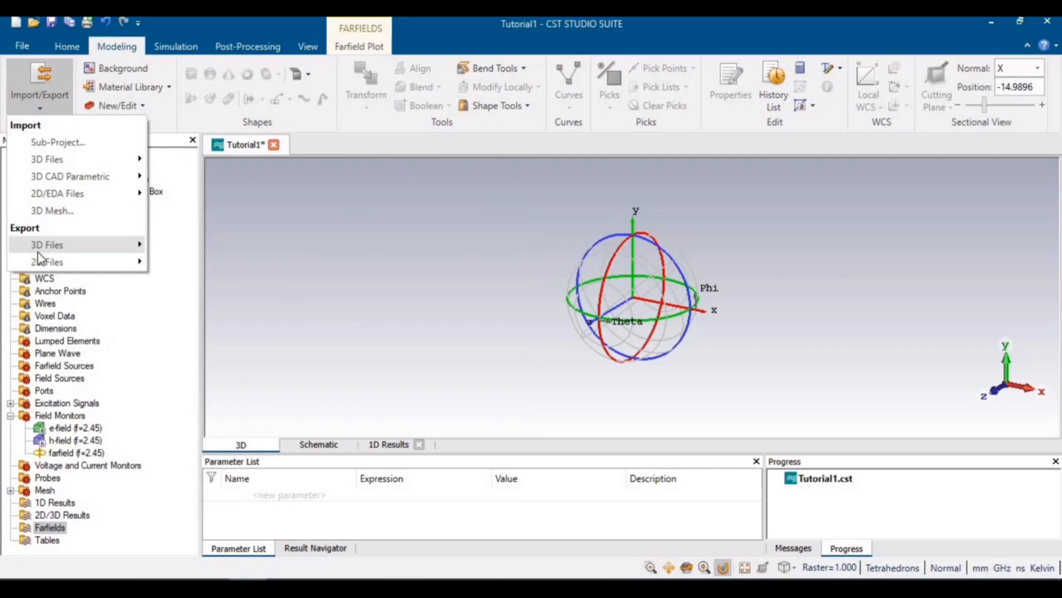
pyautogui.moveTo(75, 267)
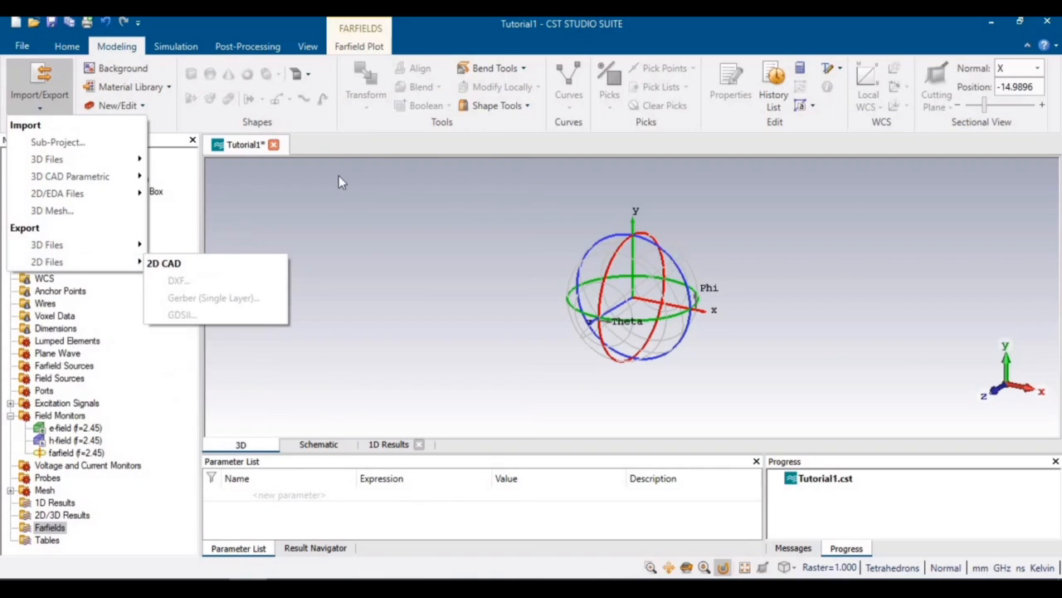
pyautogui.click(339, 208)
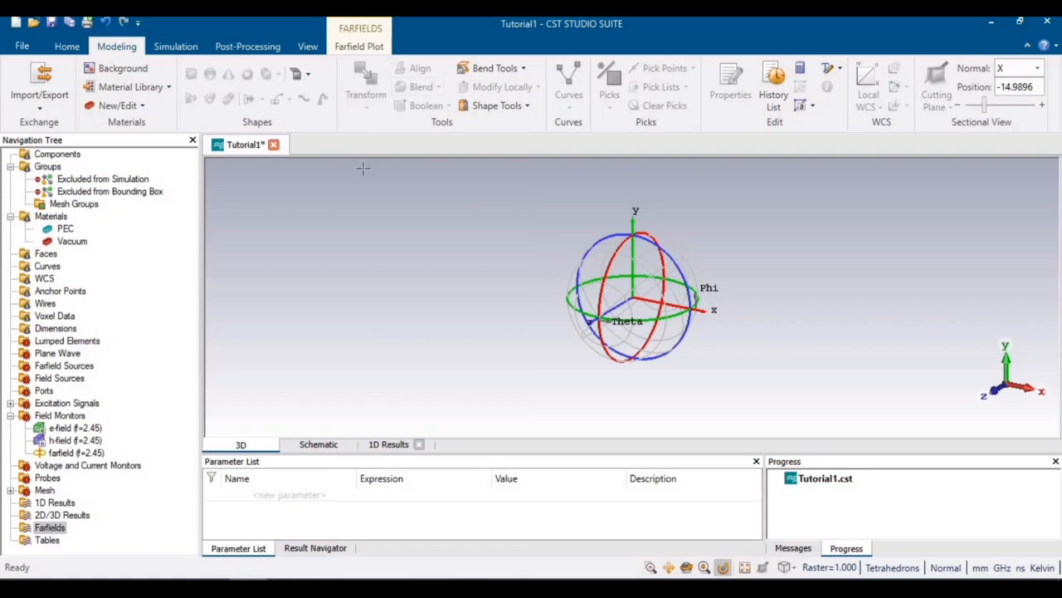
# Display the Components view of the model and examine the modeling commands, including the shape tools.
pyautogui.click(58, 156)
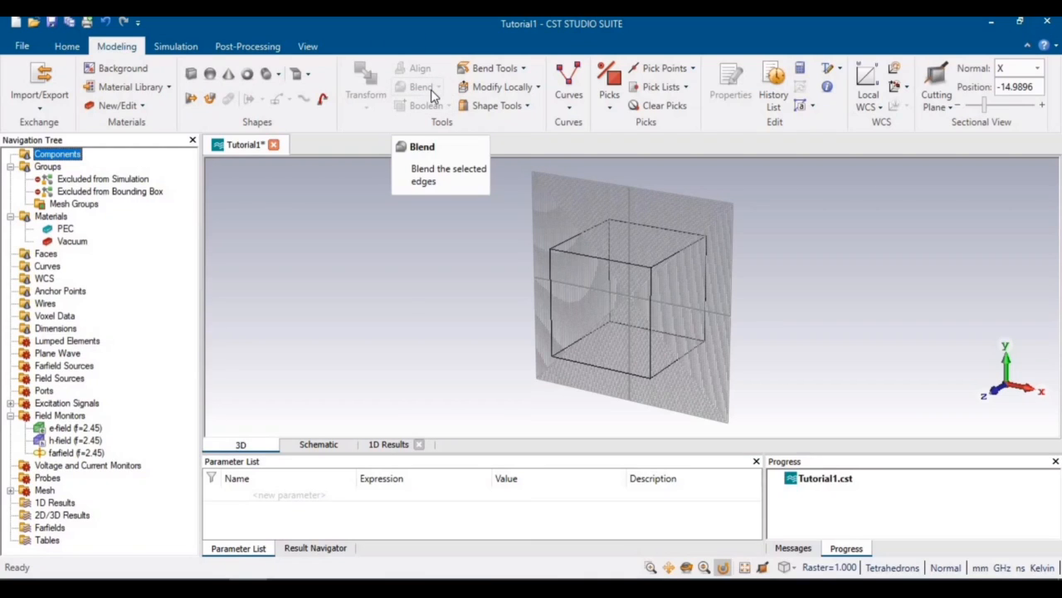
pyautogui.click(527, 109)
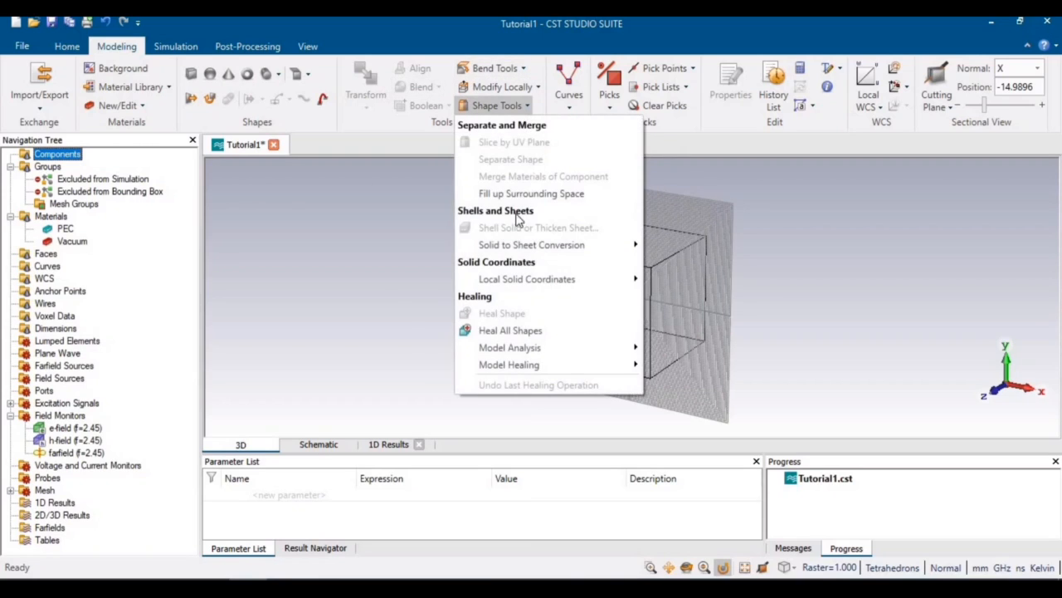
pyautogui.click(695, 215)
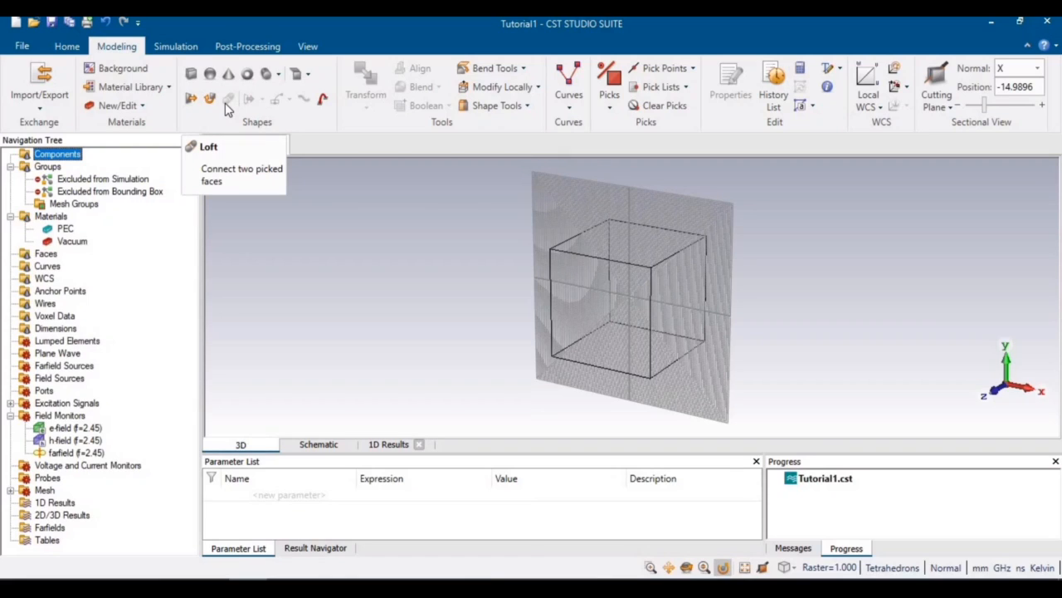
pyautogui.click(175, 47)
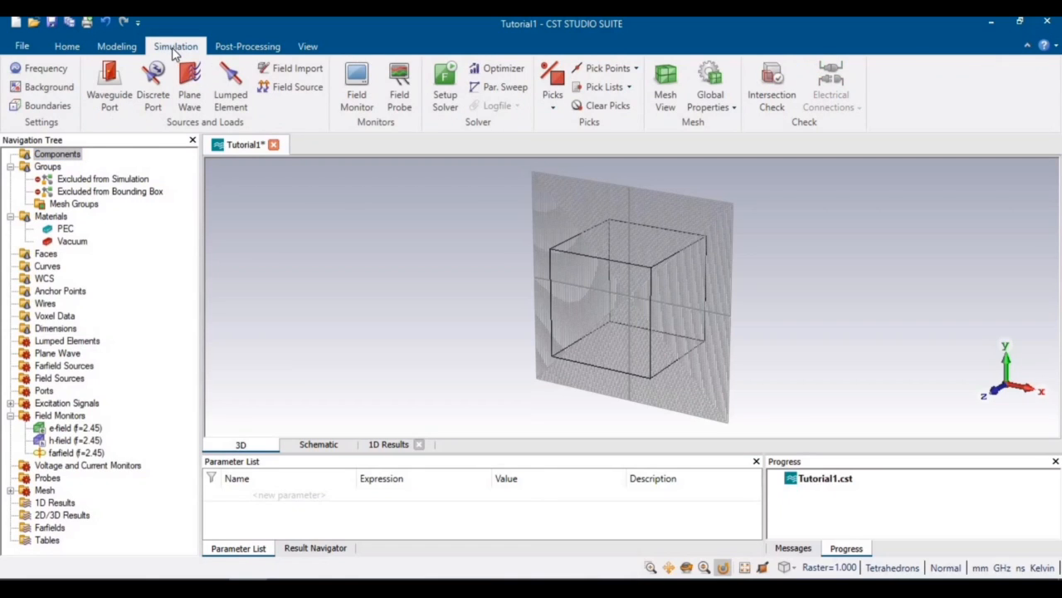
pyautogui.click(118, 48)
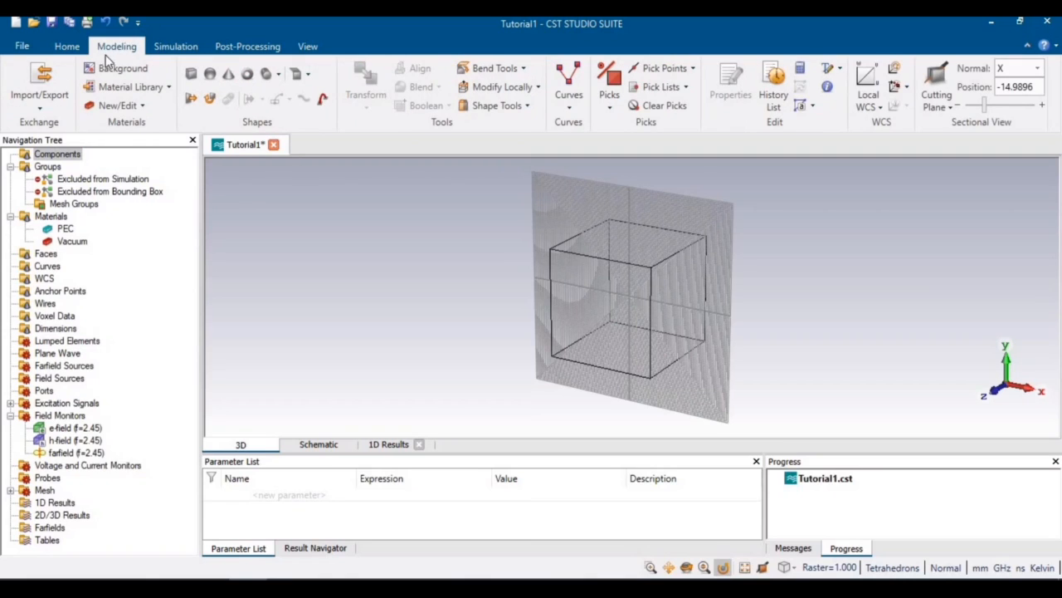
# Examine the field monitor definition without creating a monitor, and try to open the solver setup.
pyautogui.click(172, 48)
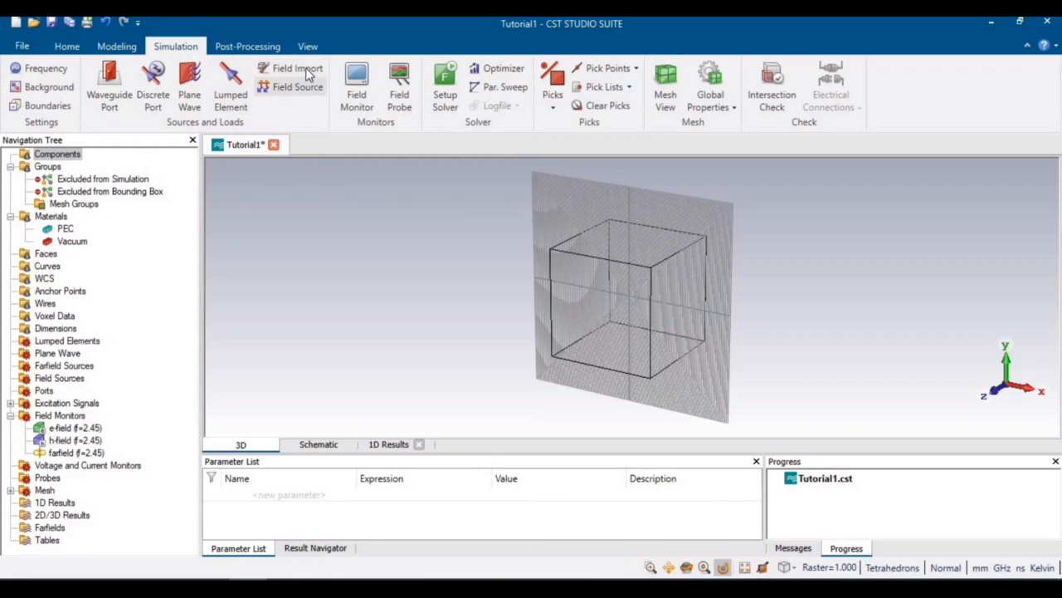
pyautogui.click(360, 85)
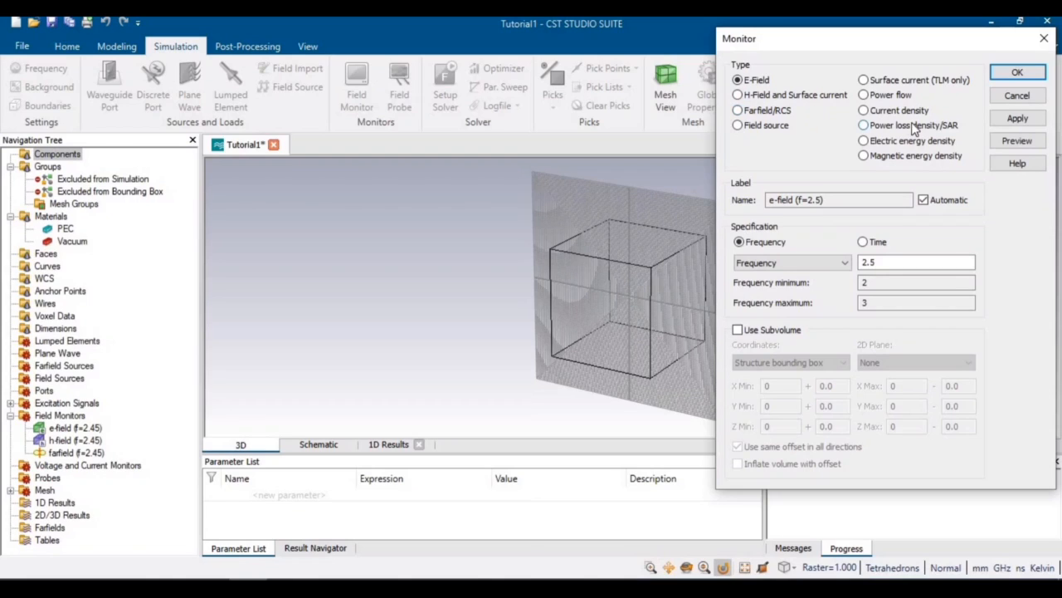
pyautogui.click(1023, 97)
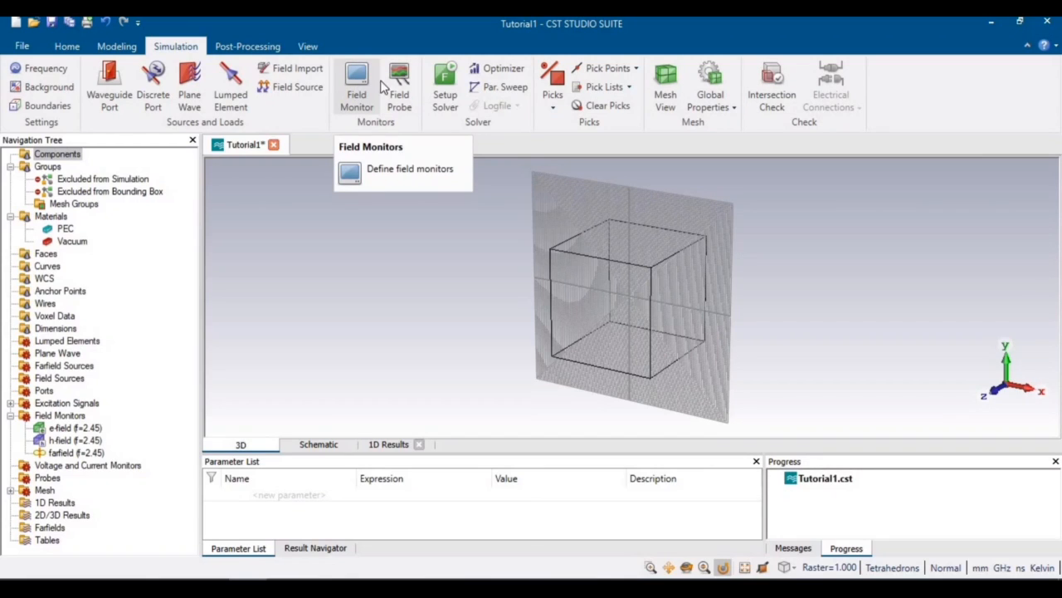
pyautogui.click(448, 87)
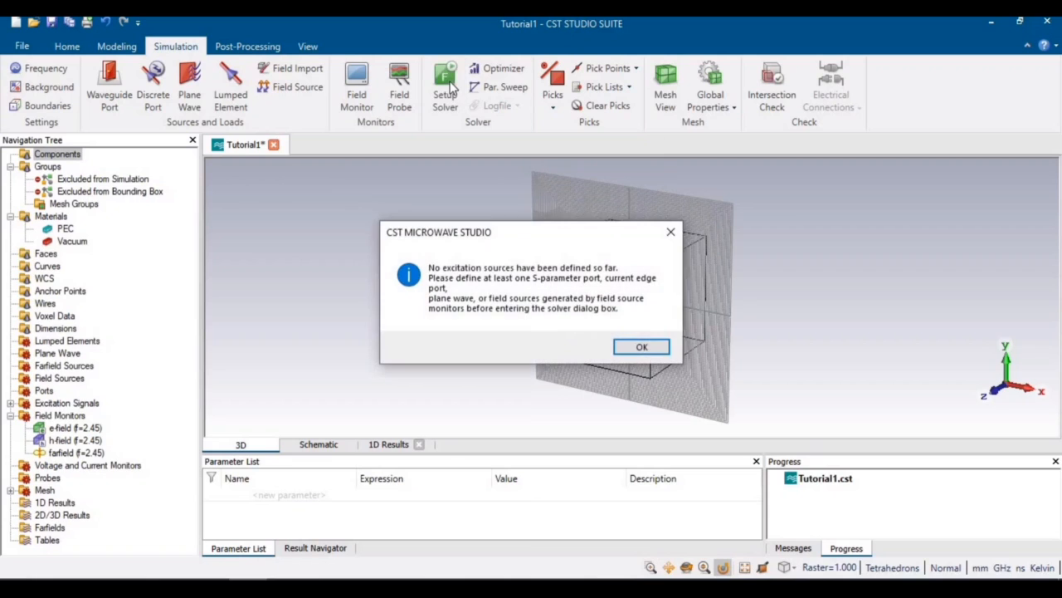
pyautogui.click(641, 347)
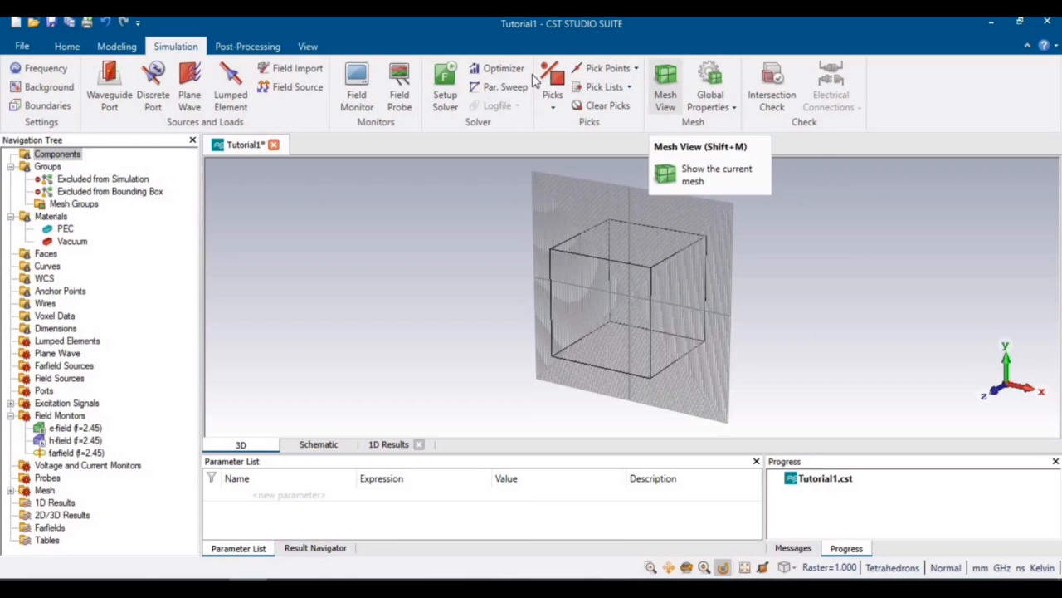
# Examine the post-processing commands, opening and closing the template-based result templates without adding a step.
pyautogui.click(246, 48)
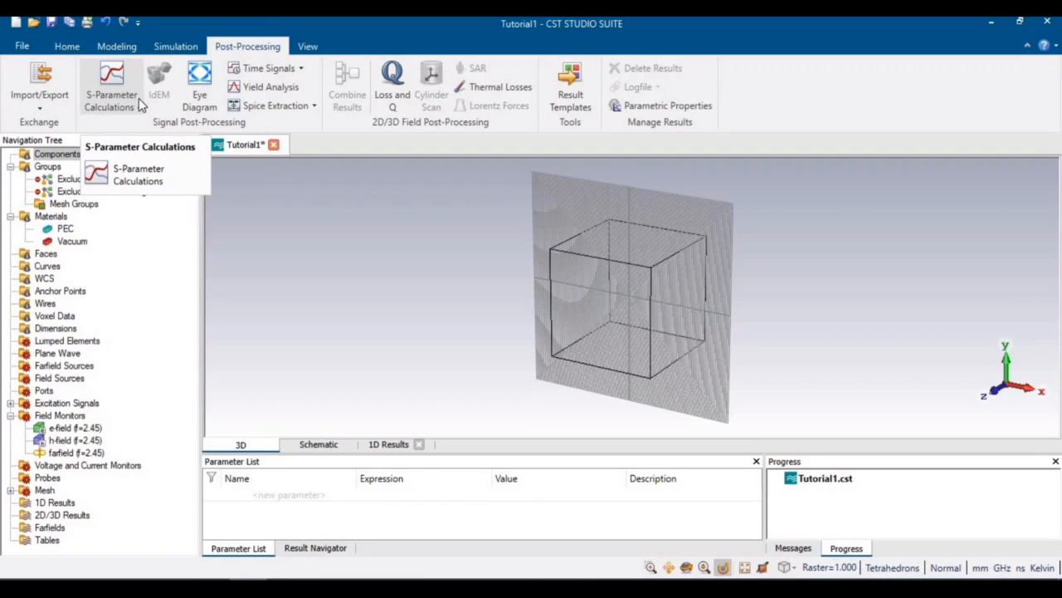
pyautogui.click(576, 110)
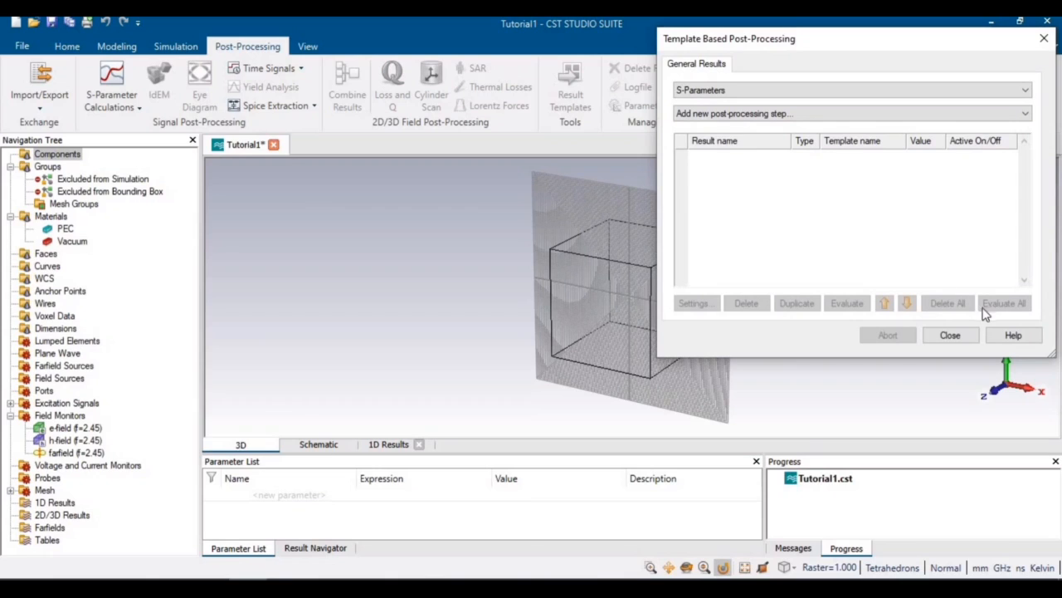
pyautogui.click(948, 334)
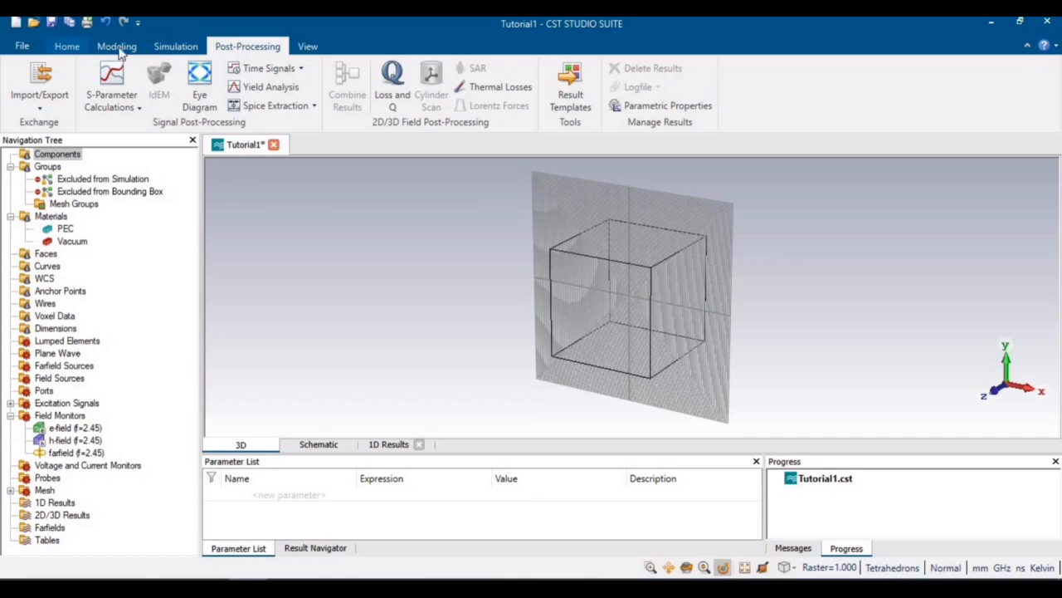
# Examine the general view options without changing them, and toggle the working plane off and back on.
pyautogui.click(306, 48)
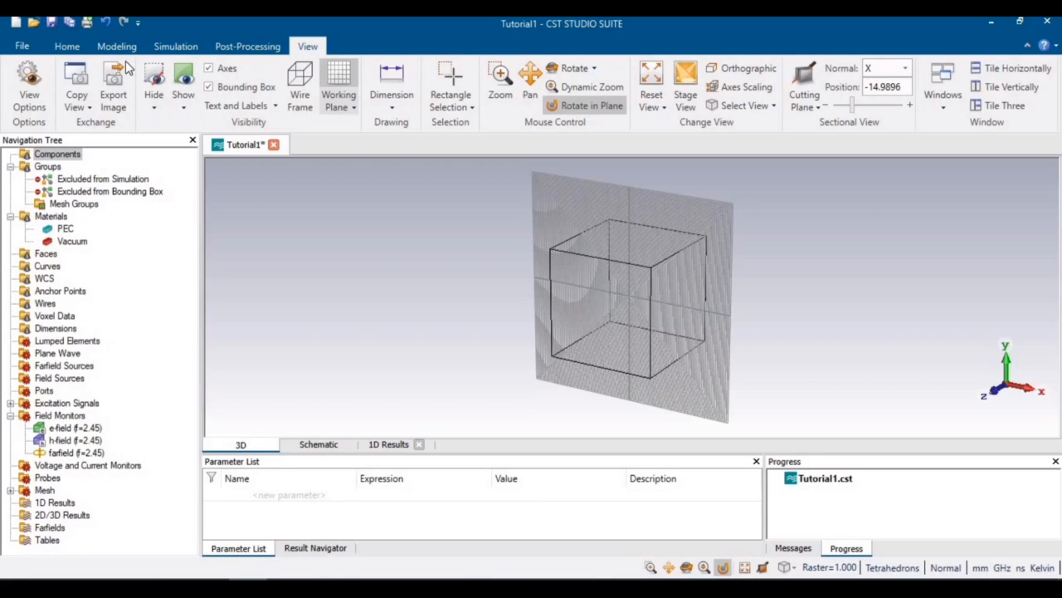
pyautogui.click(31, 78)
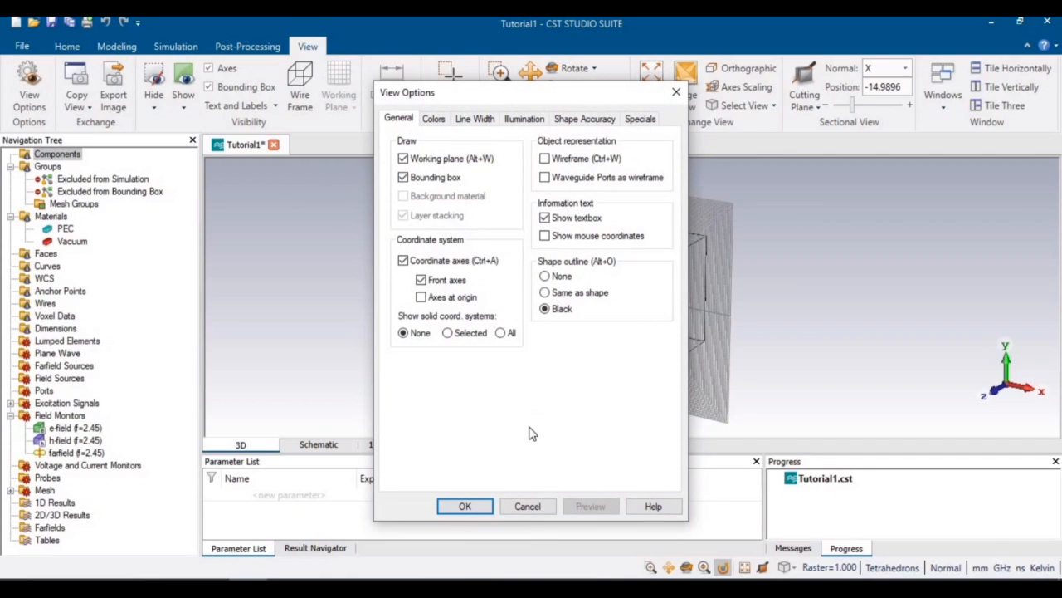
pyautogui.click(518, 507)
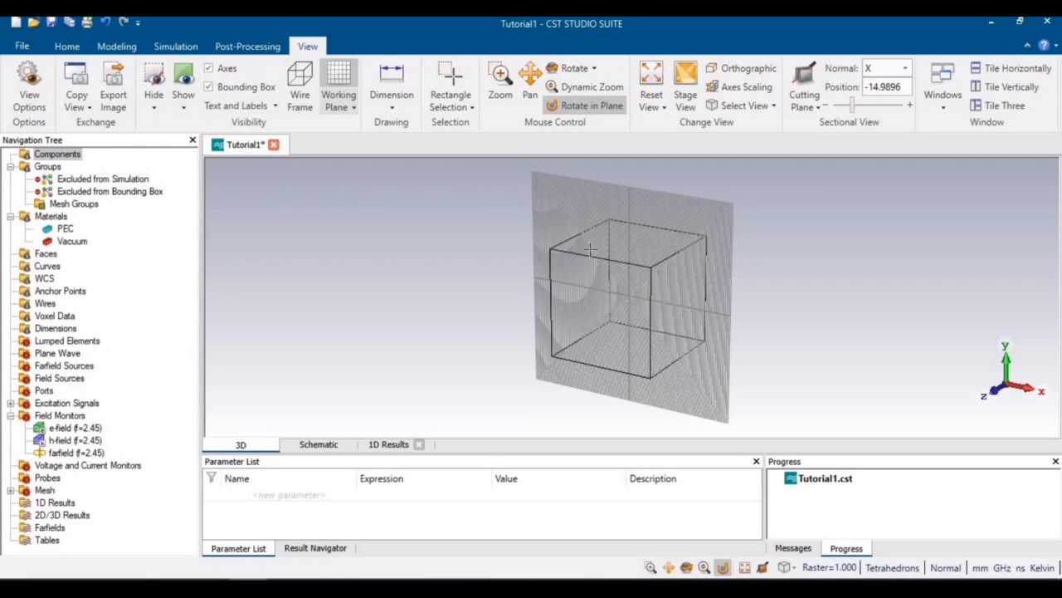
pyautogui.click(338, 83)
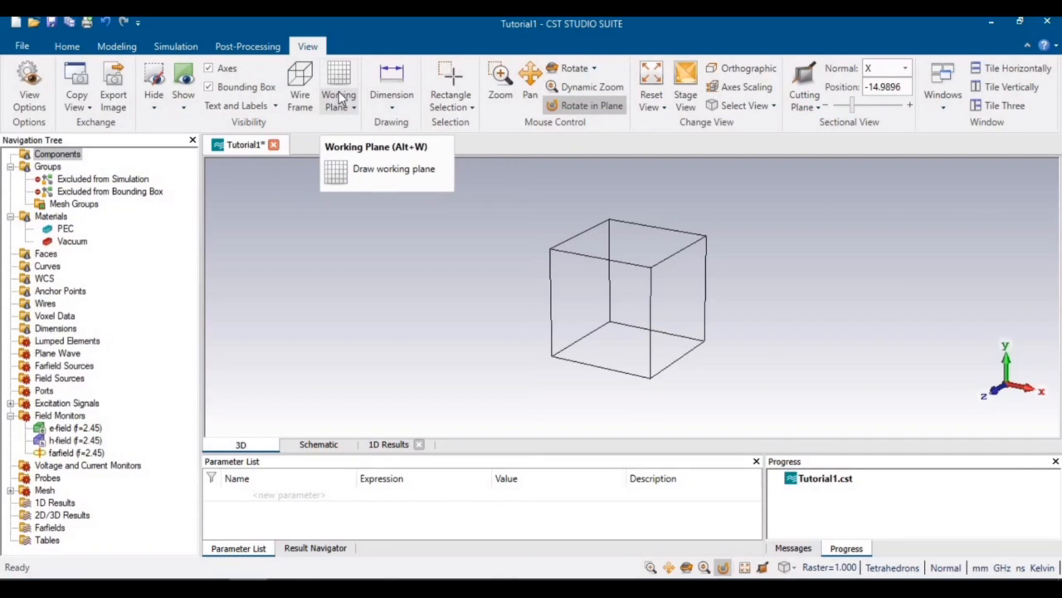
pyautogui.click(340, 98)
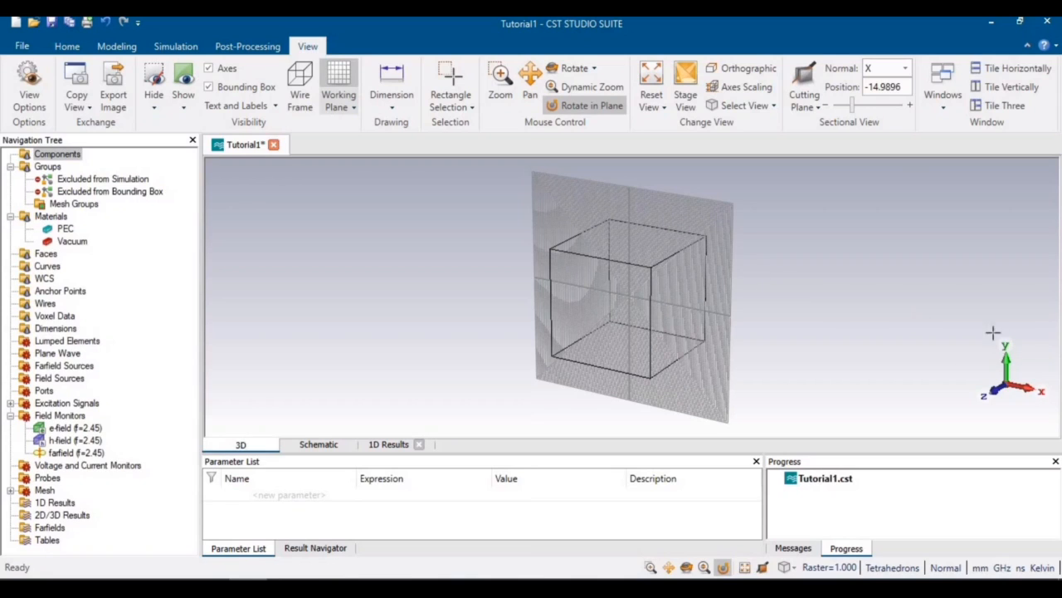
# Zoom out and freely rotate the 3D model view, and look through the list of windows that can be shown.
pyautogui.moveTo(1004, 339)
pyautogui.mouseDown()
pyautogui.moveTo(955, 242)
pyautogui.moveTo(937, 360)
pyautogui.moveTo(962, 235)
pyautogui.moveTo(982, 390)
pyautogui.moveTo(835, 374)
pyautogui.moveTo(934, 315)
pyautogui.moveTo(626, 141)
pyautogui.mouseUp()
pyautogui.click(587, 87)
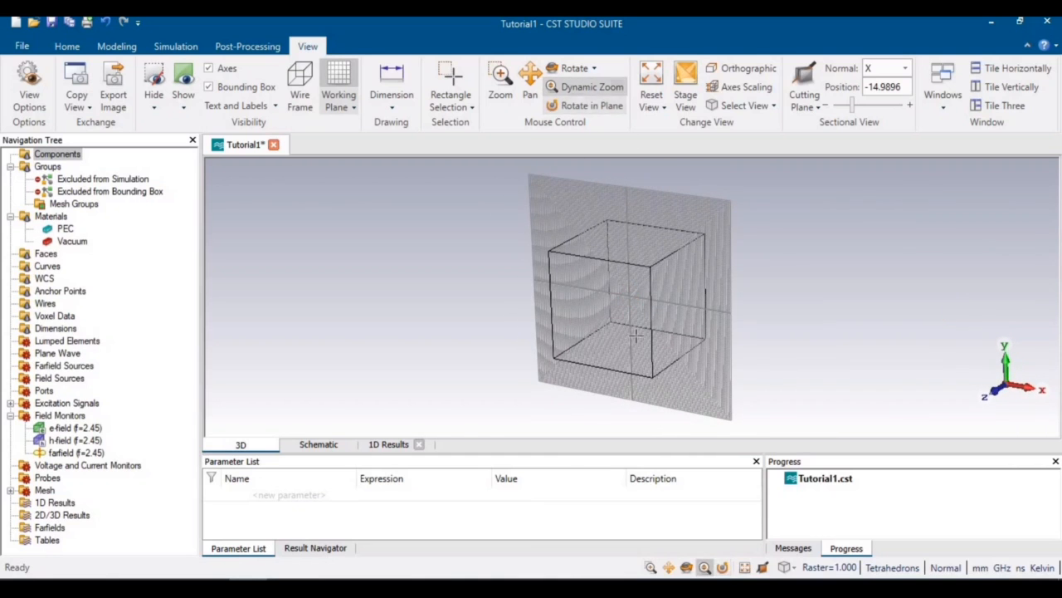
pyautogui.moveTo(573, 332); pyautogui.dragTo(649, 240)
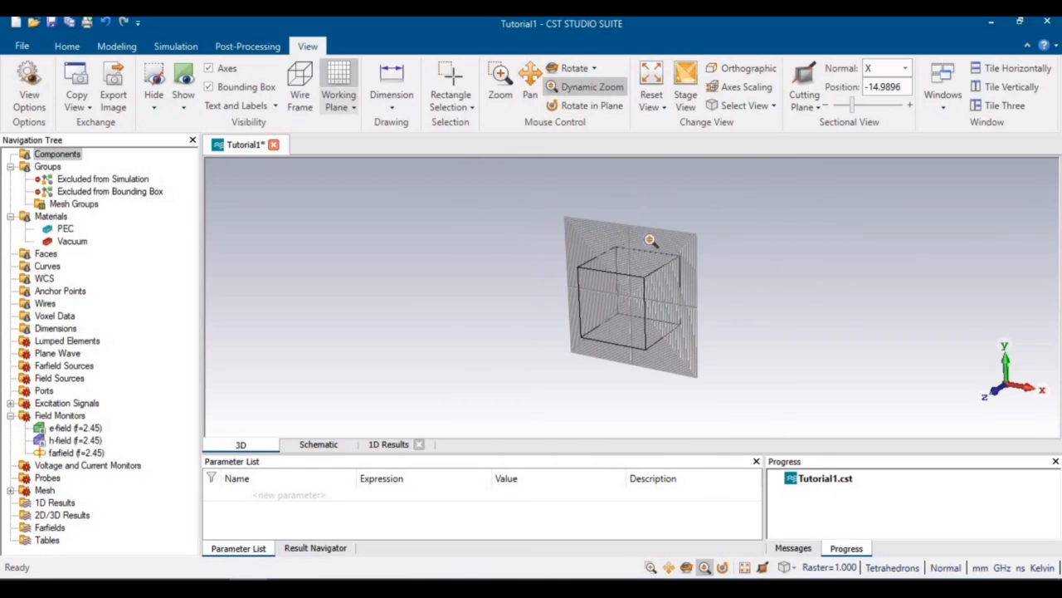
pyautogui.click(576, 71)
pyautogui.moveTo(685, 301); pyautogui.dragTo(666, 207)
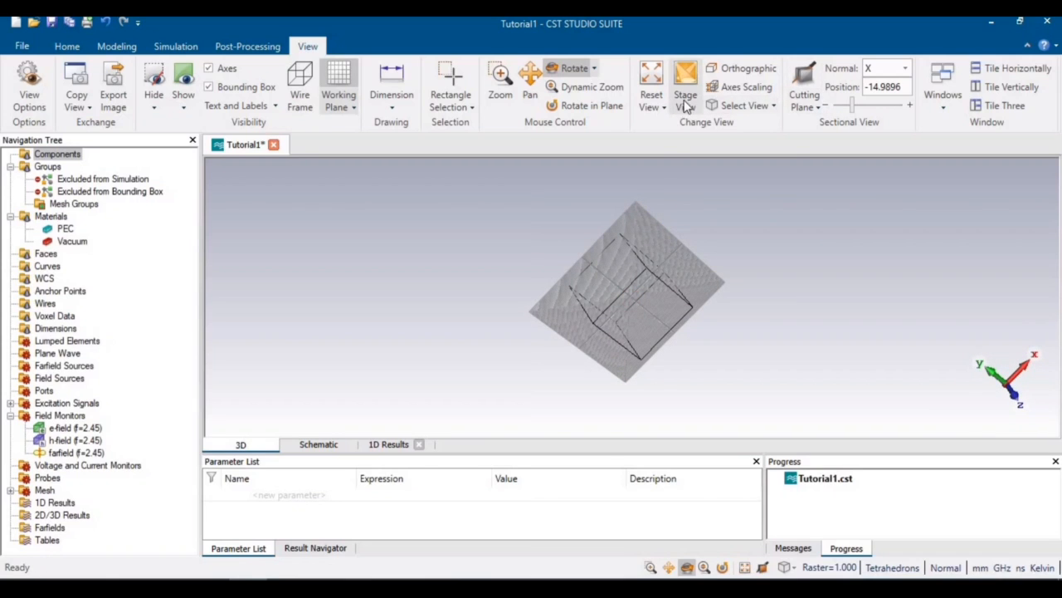
pyautogui.click(943, 113)
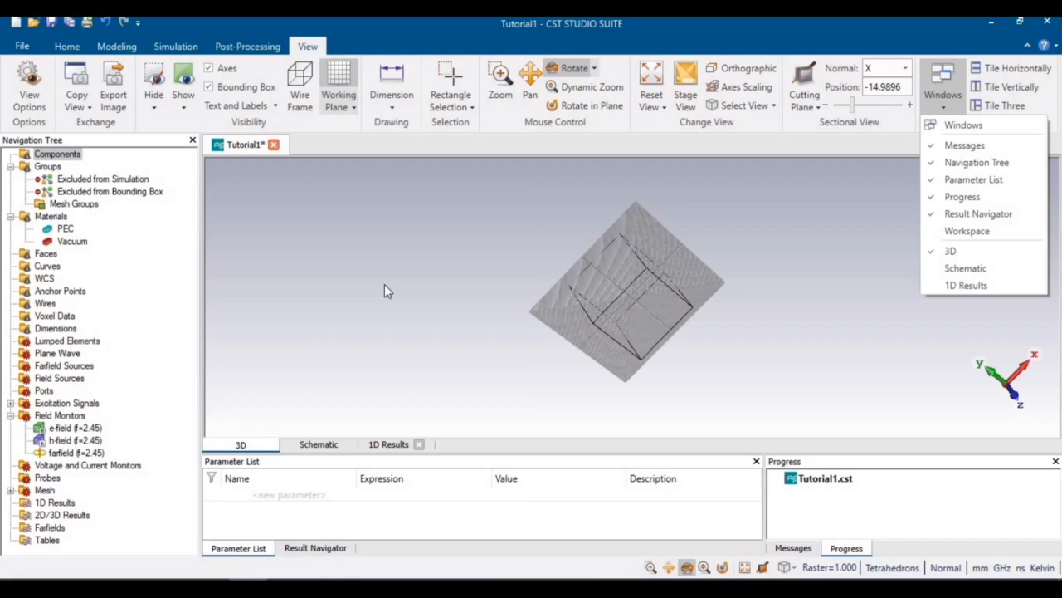
pyautogui.click(448, 299)
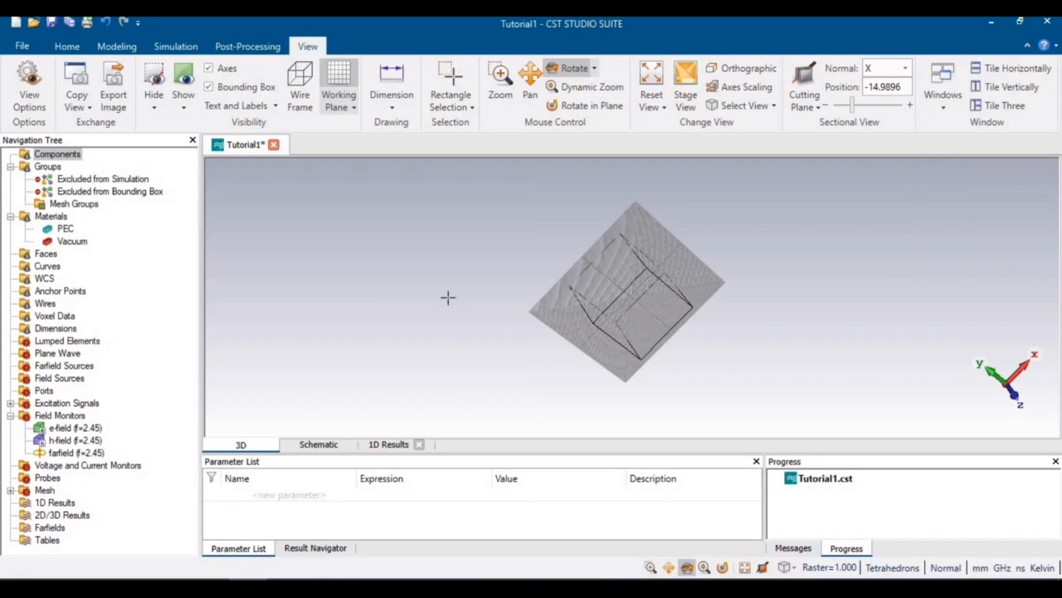